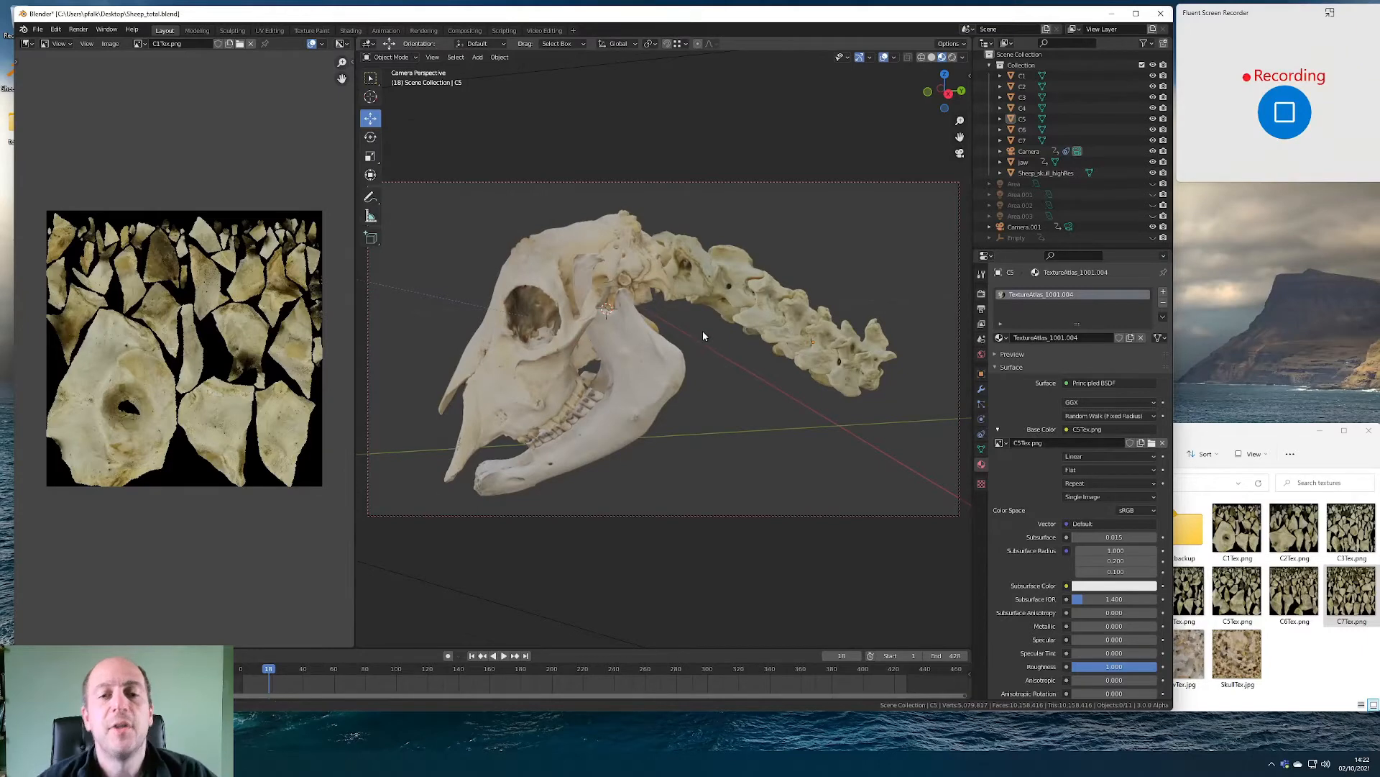
Examine the sheep skull, jaw and neck vertebrae from several angles to compare their texture colours
mouse_move(702, 330)
mouse_down()
mouse_move(705, 366)
mouse_move(711, 350)
mouse_up()
scroll(626, 338, up, 8)
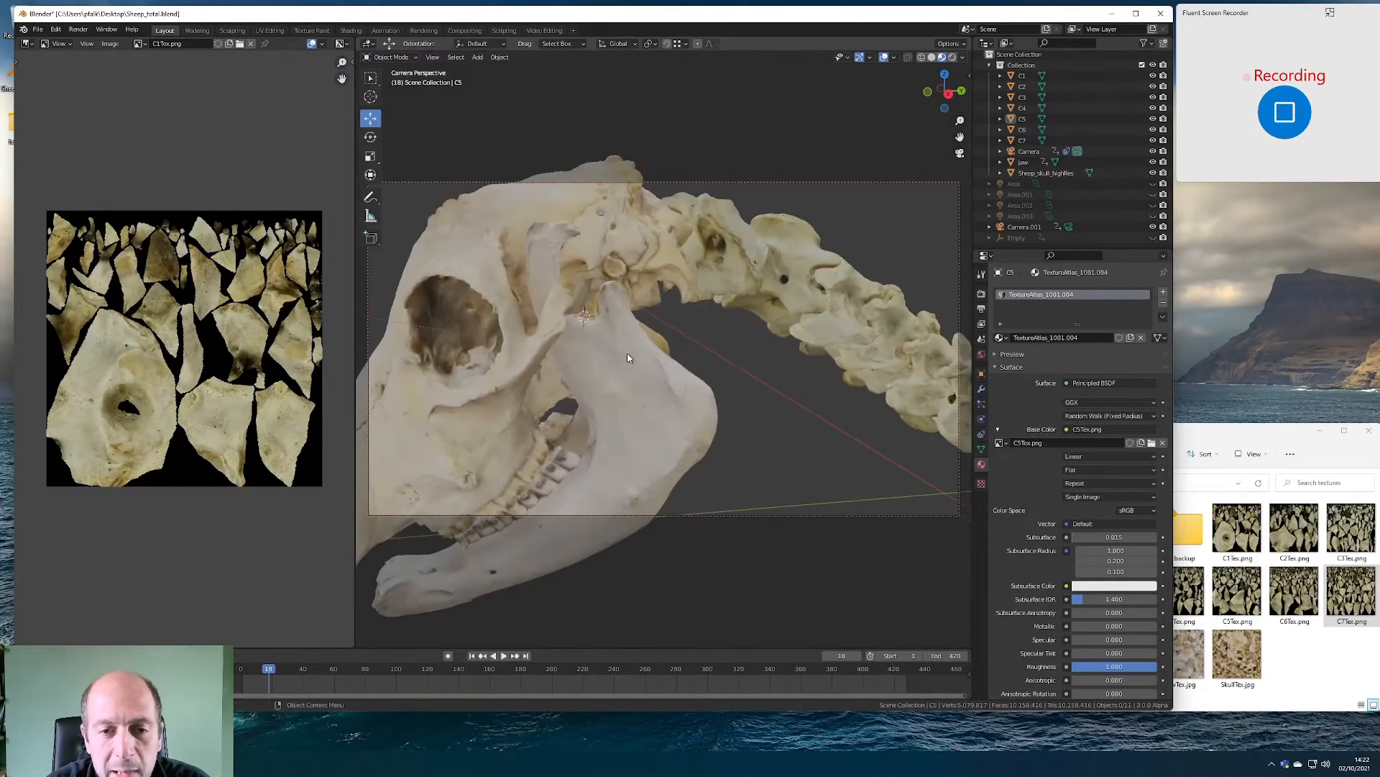
scroll(658, 346, down, 10)
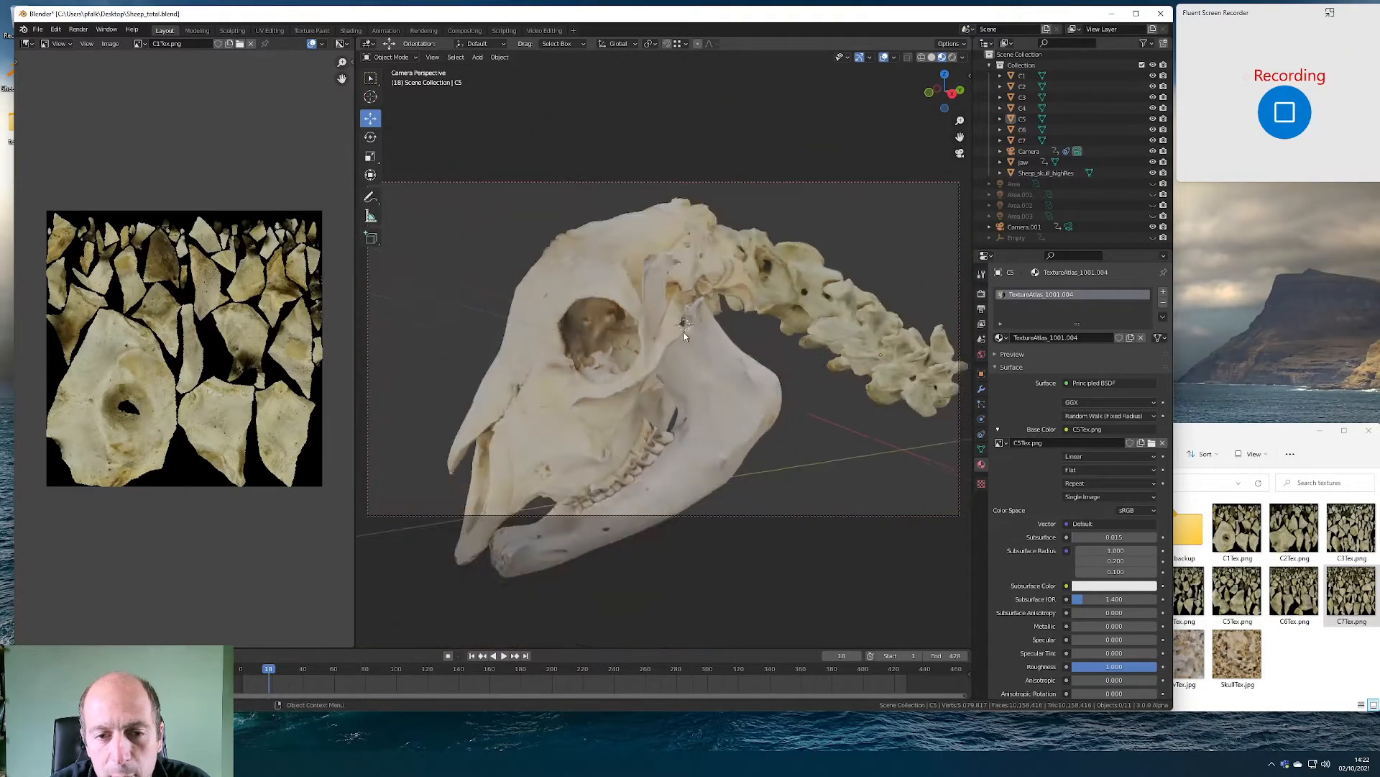
drag(754, 377, 722, 359)
scroll(725, 357, up, 4)
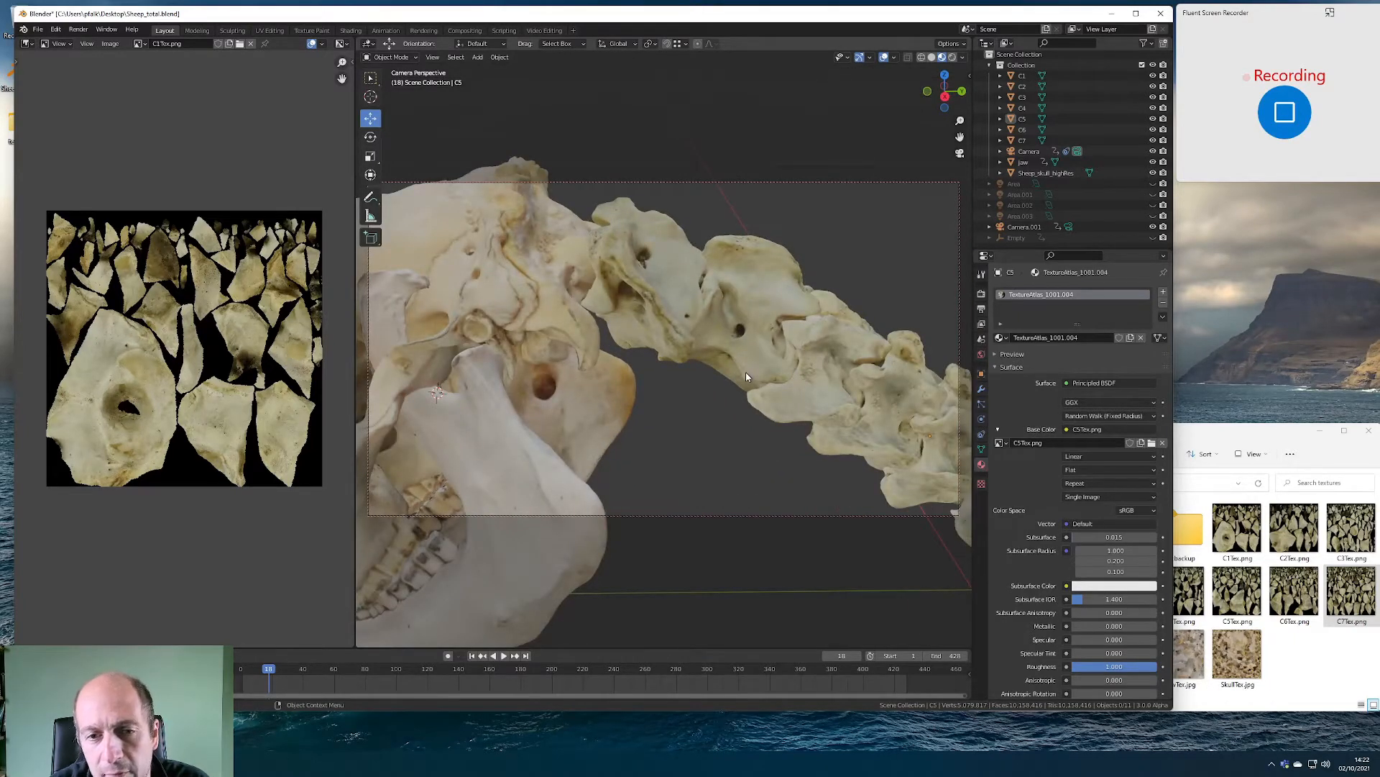
scroll(734, 369, down, 6)
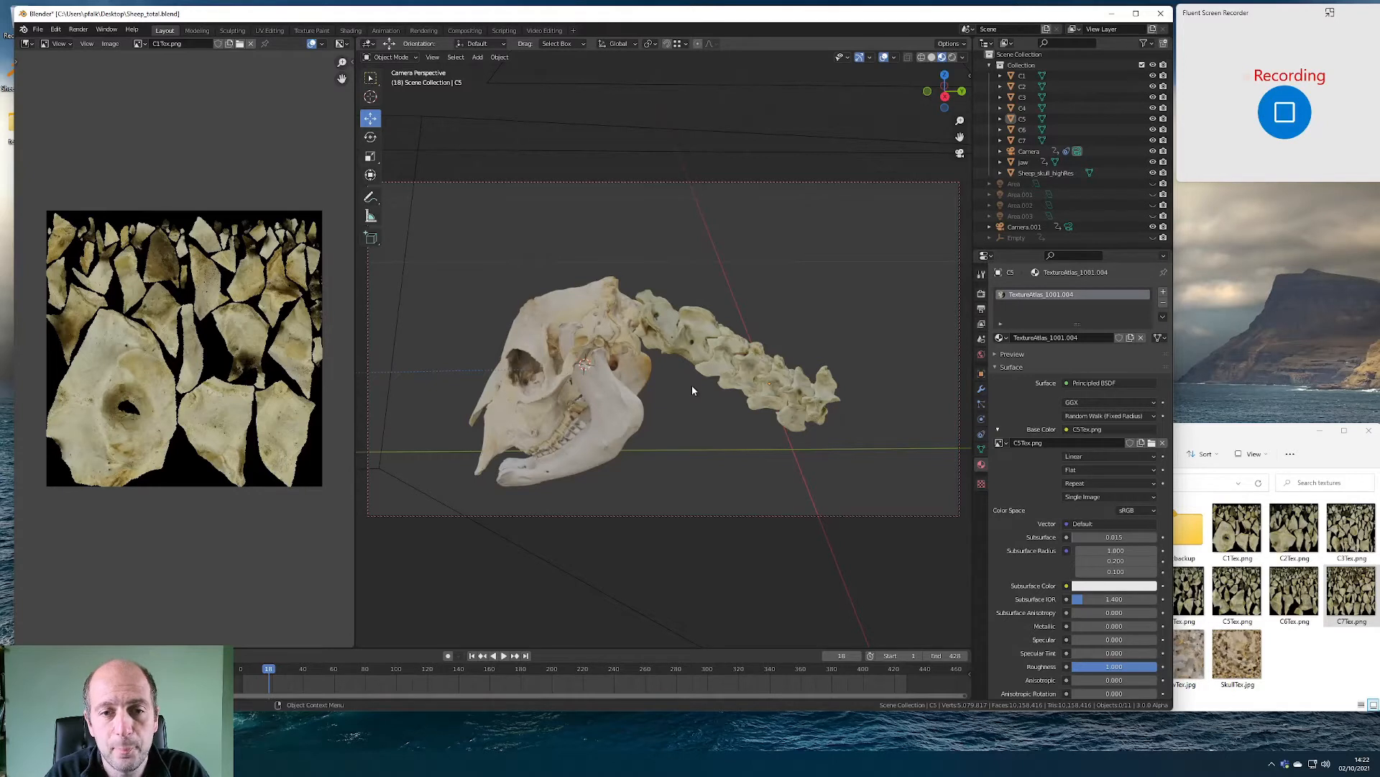
drag(693, 386, 780, 407)
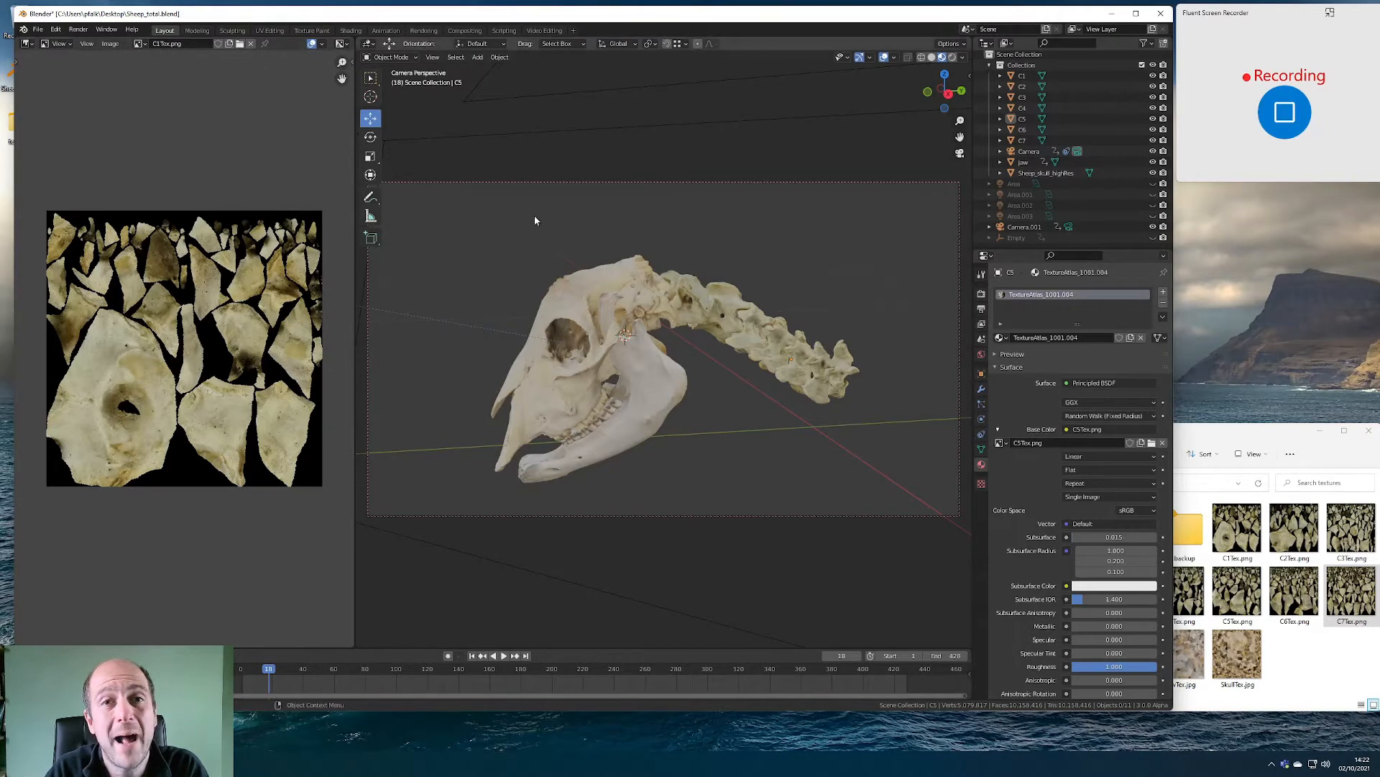
Select the C1 vertebra and display the whole SkullTex.jpg texture in the image editor
click(680, 293)
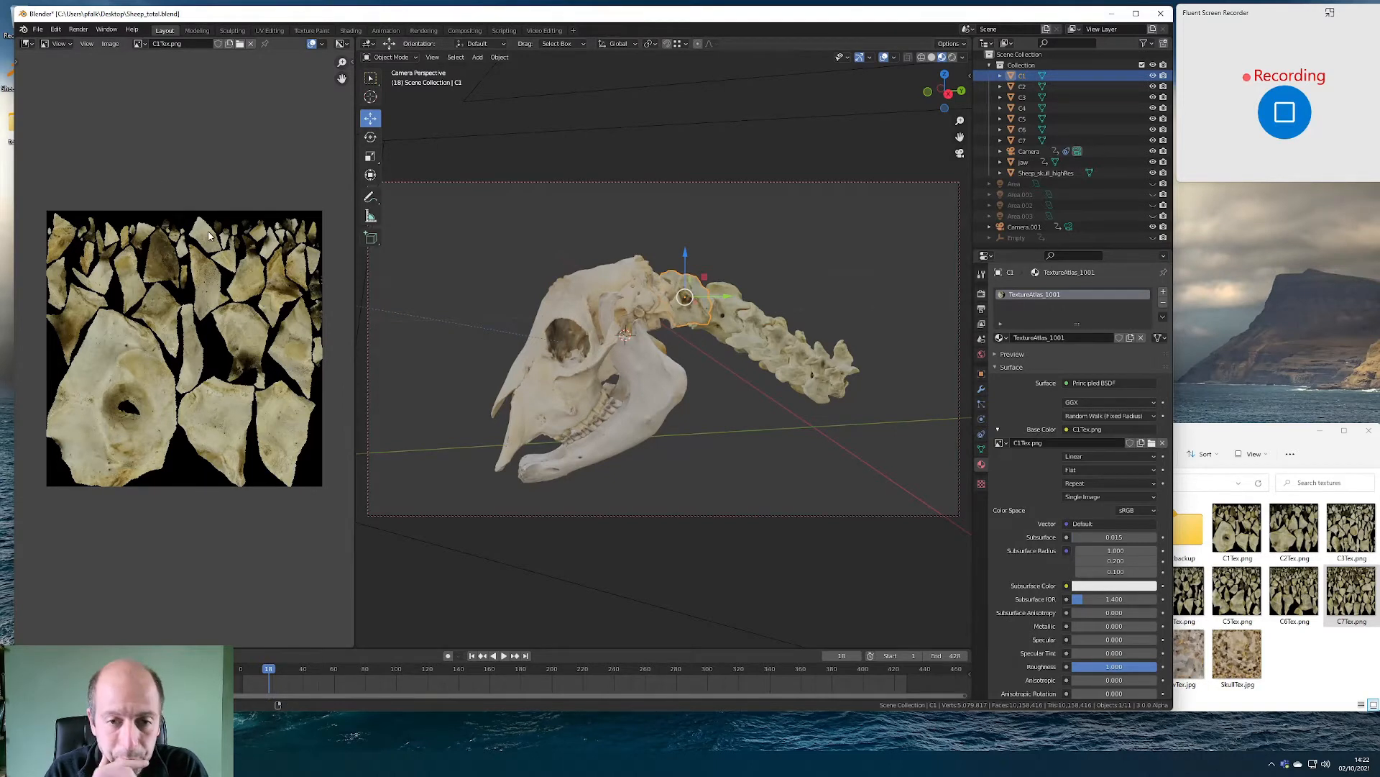
click(140, 45)
click(186, 143)
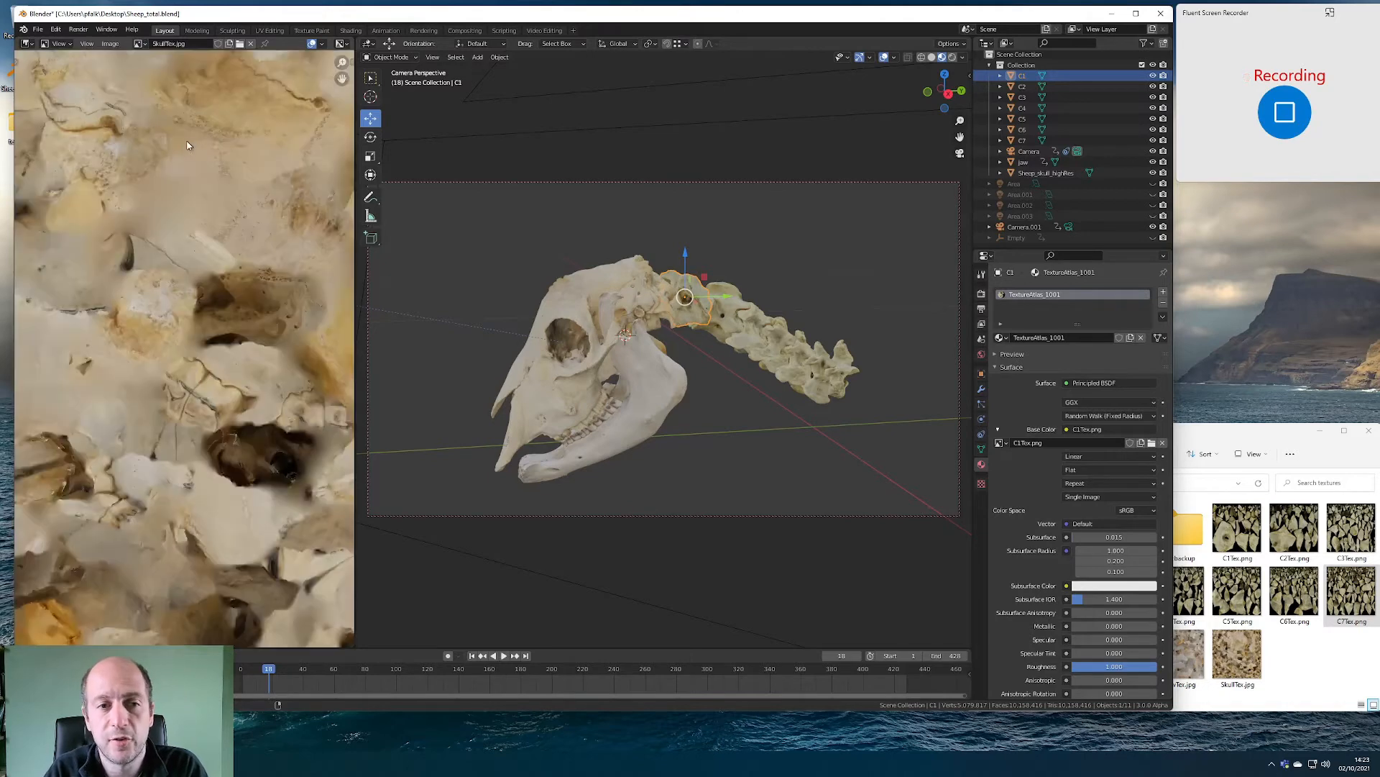
key(Home)
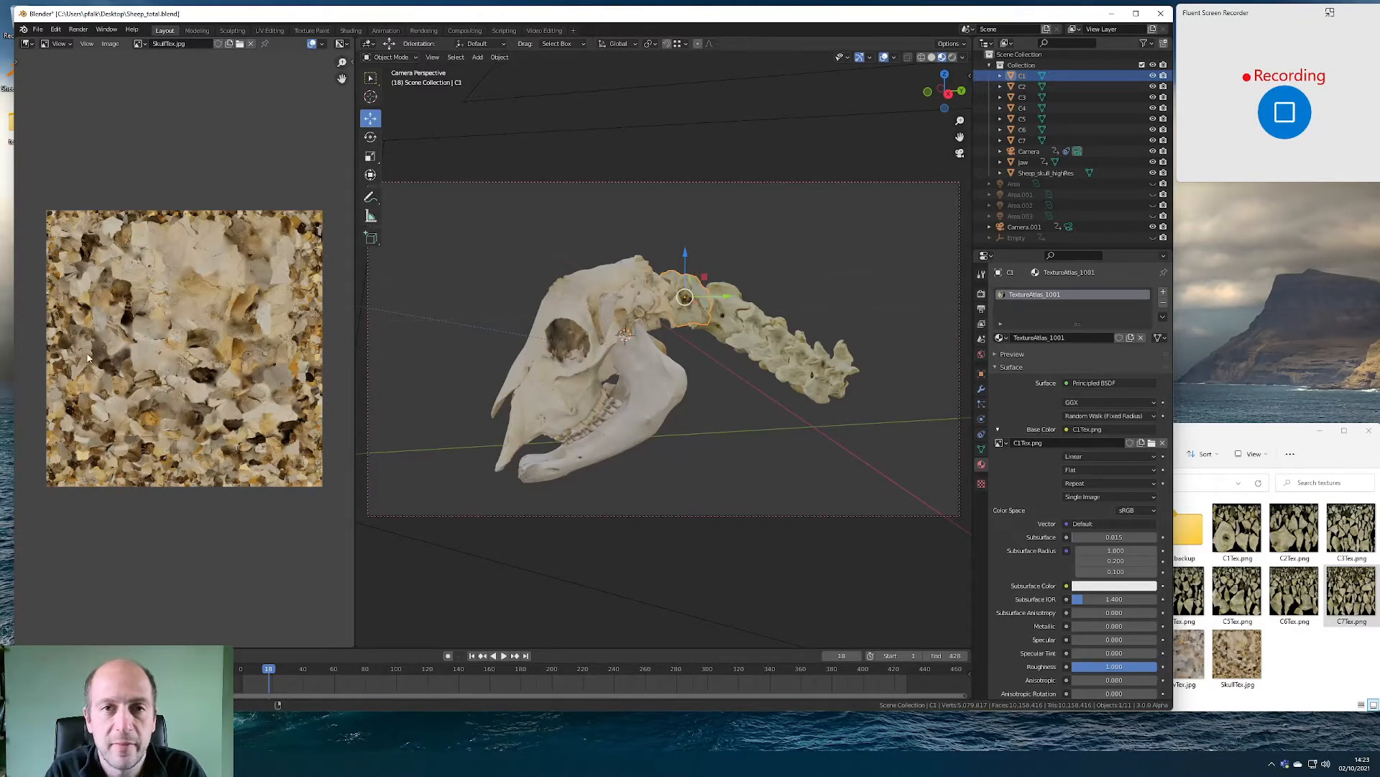
Switch to Photoshop and open C1Tex.png and SkullTex.jpg from the textures folder as separate documents
key(alt+Tab)
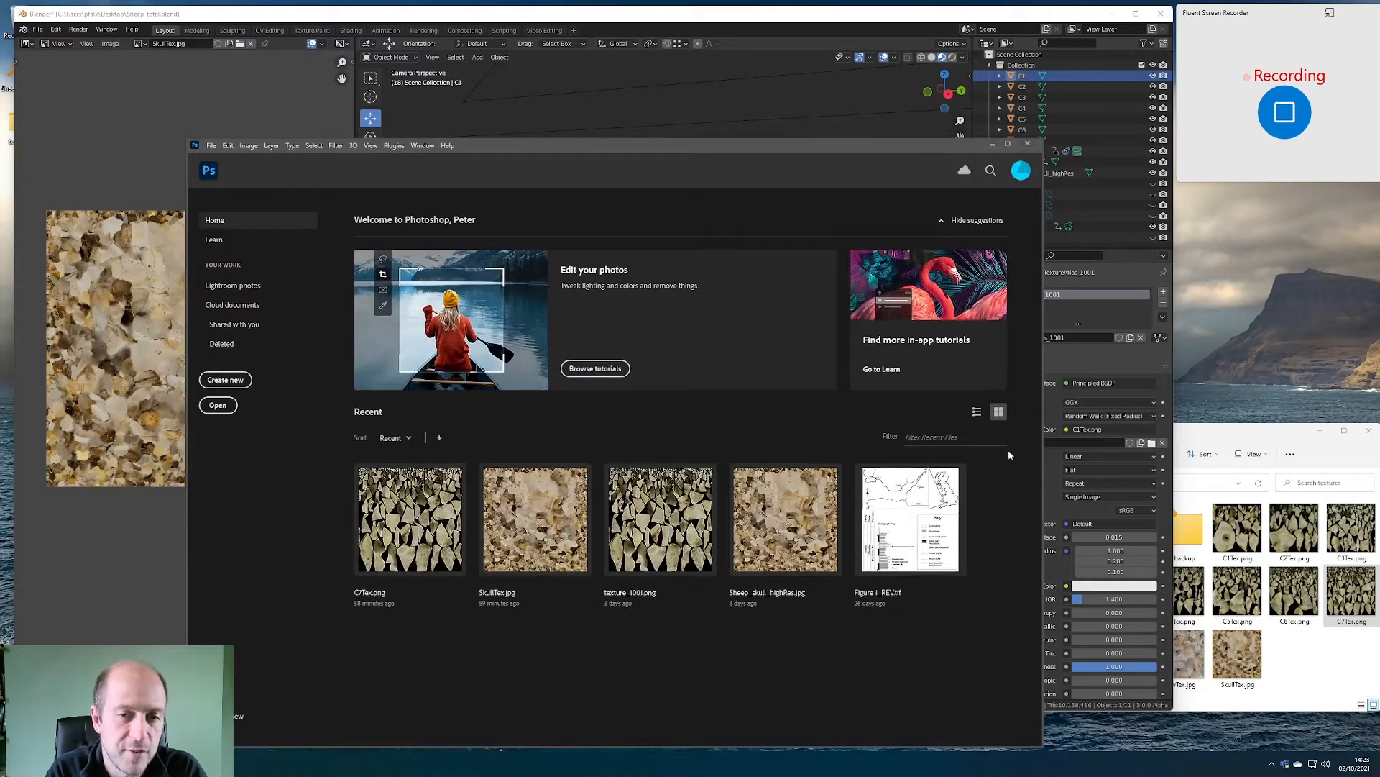
click(1320, 676)
drag(1236, 531, 402, 178)
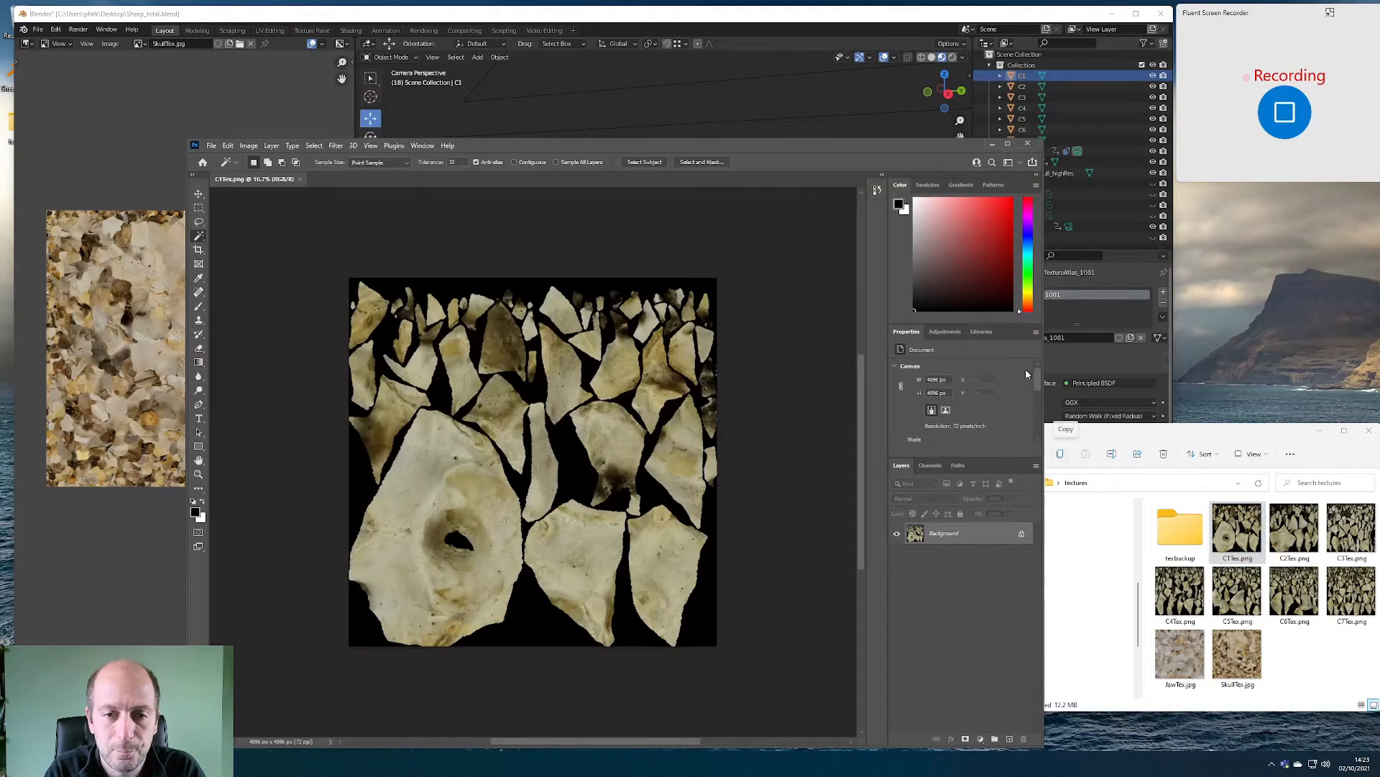
drag(1238, 656, 468, 185)
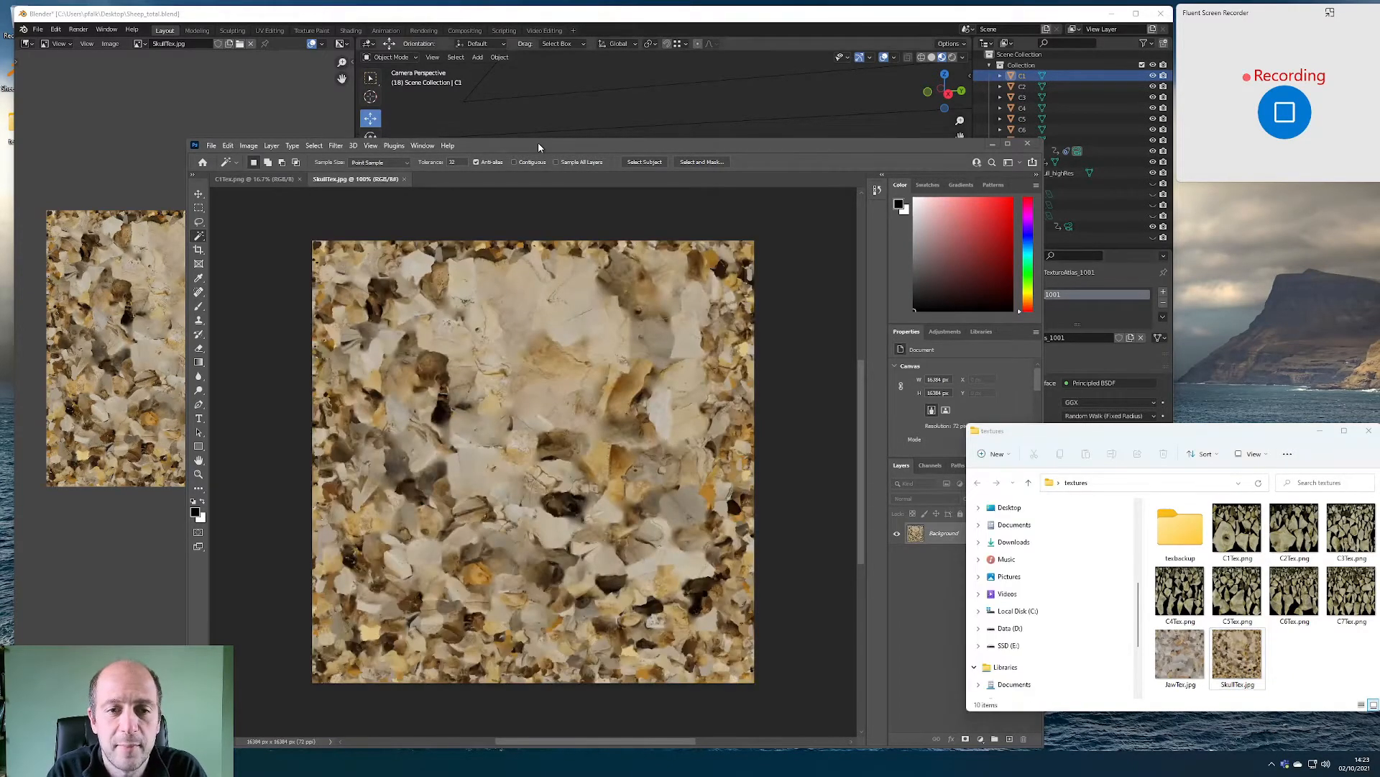
Tile the two open documents vertically so the C1Tex.png and SkullTex.jpg textures sit side by side
click(422, 146)
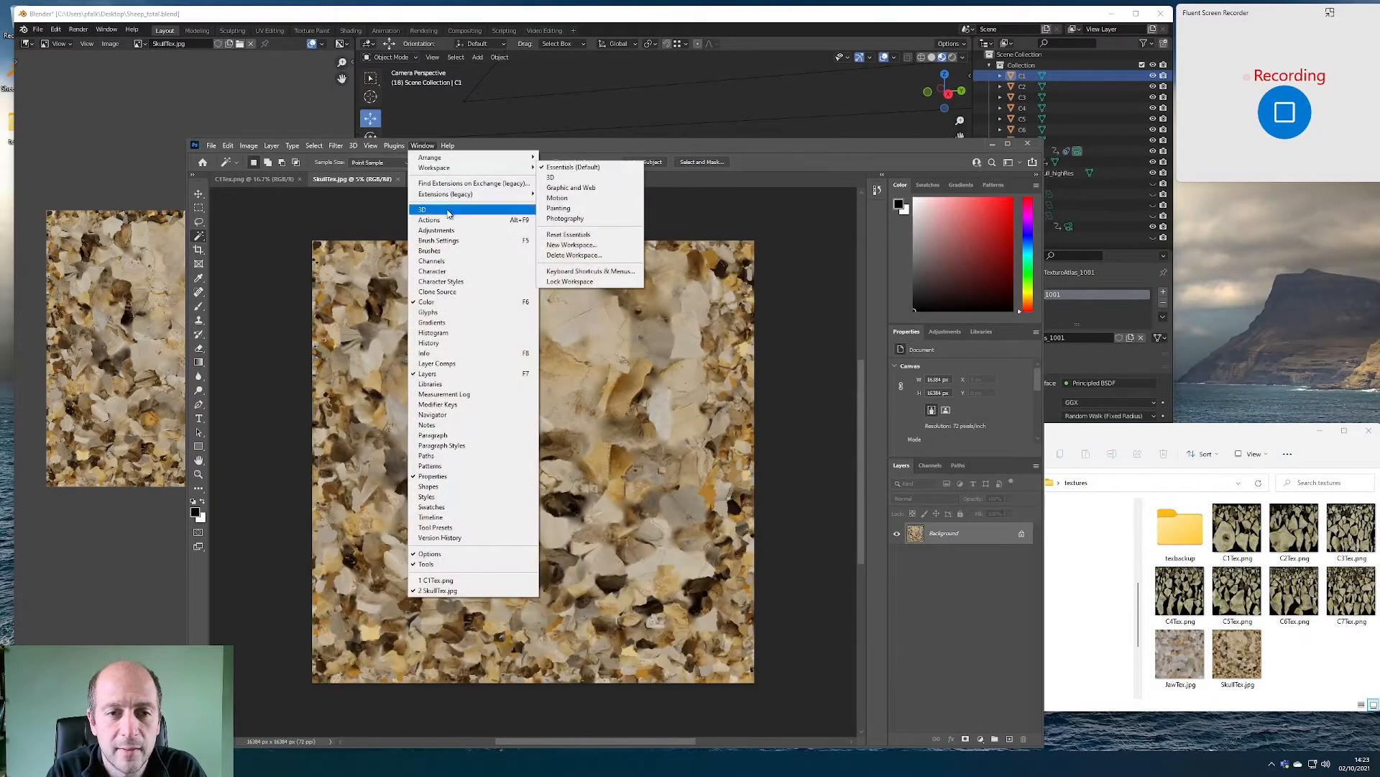
mouse_move(454, 170)
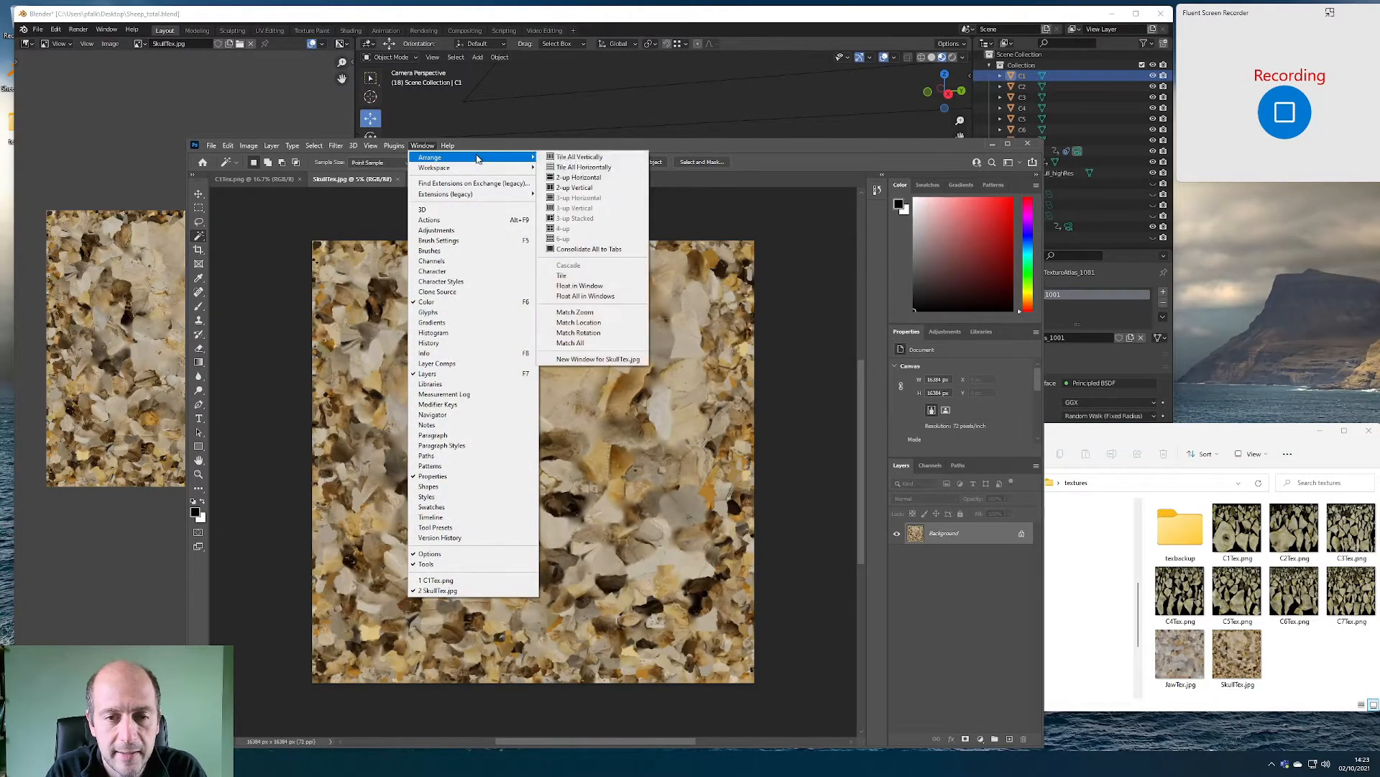
click(601, 159)
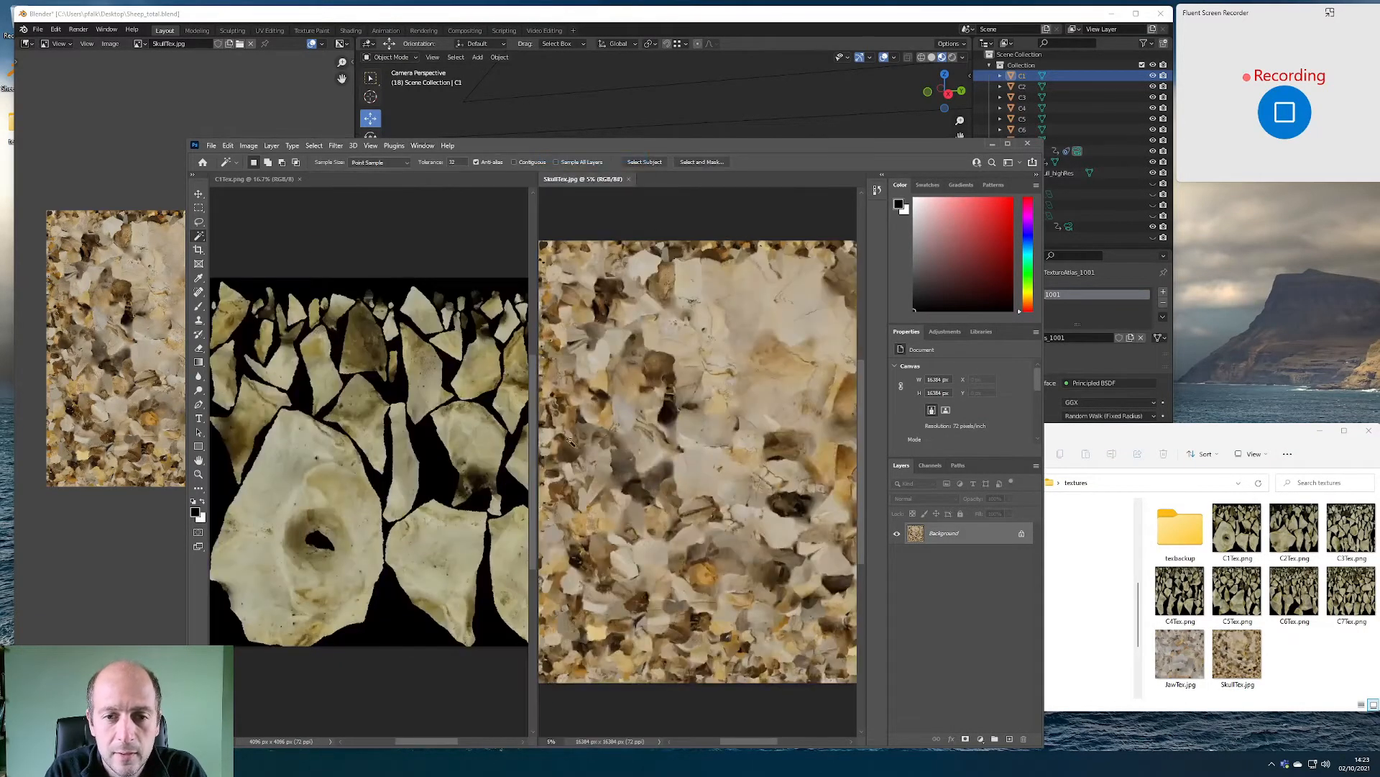
scroll(706, 446, down, 4)
scroll(707, 447, up, 3)
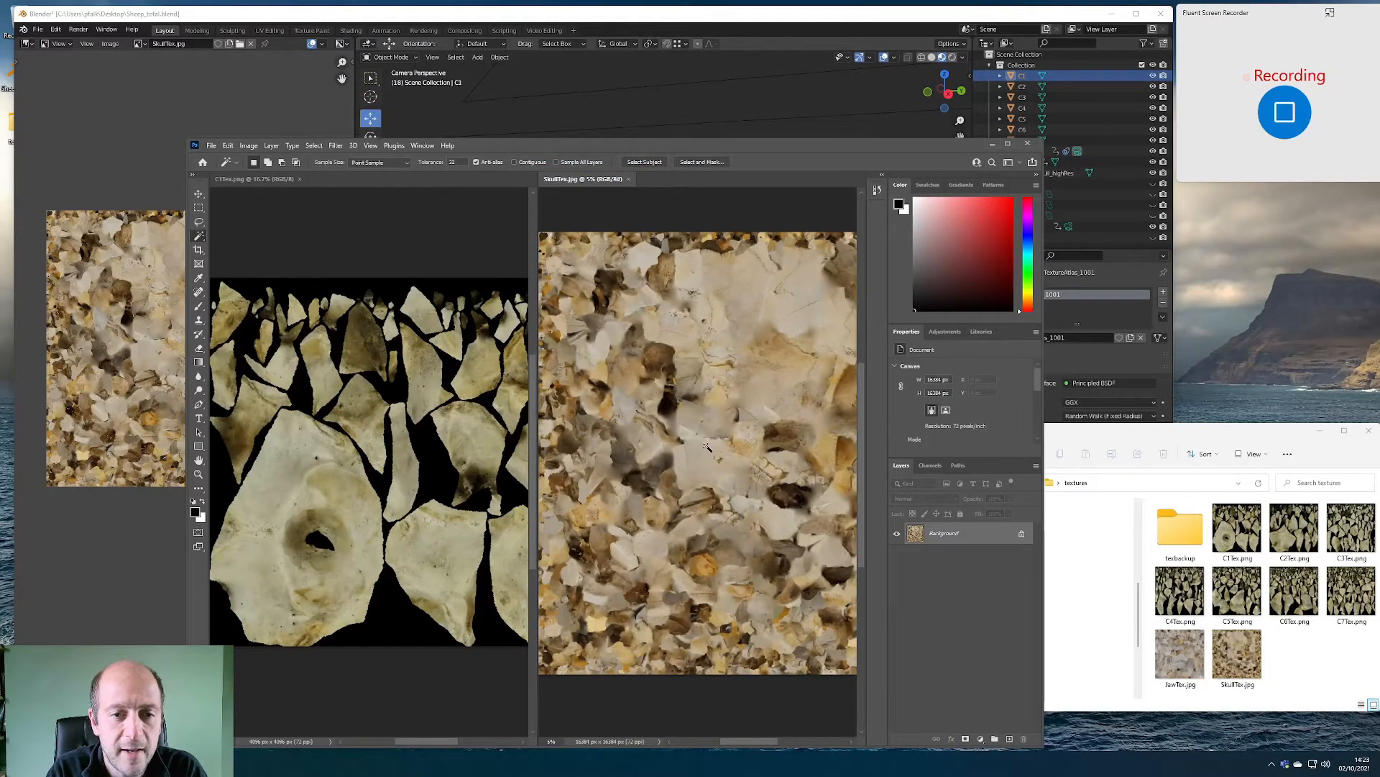
scroll(706, 446, down, 1)
scroll(708, 445, down, 2)
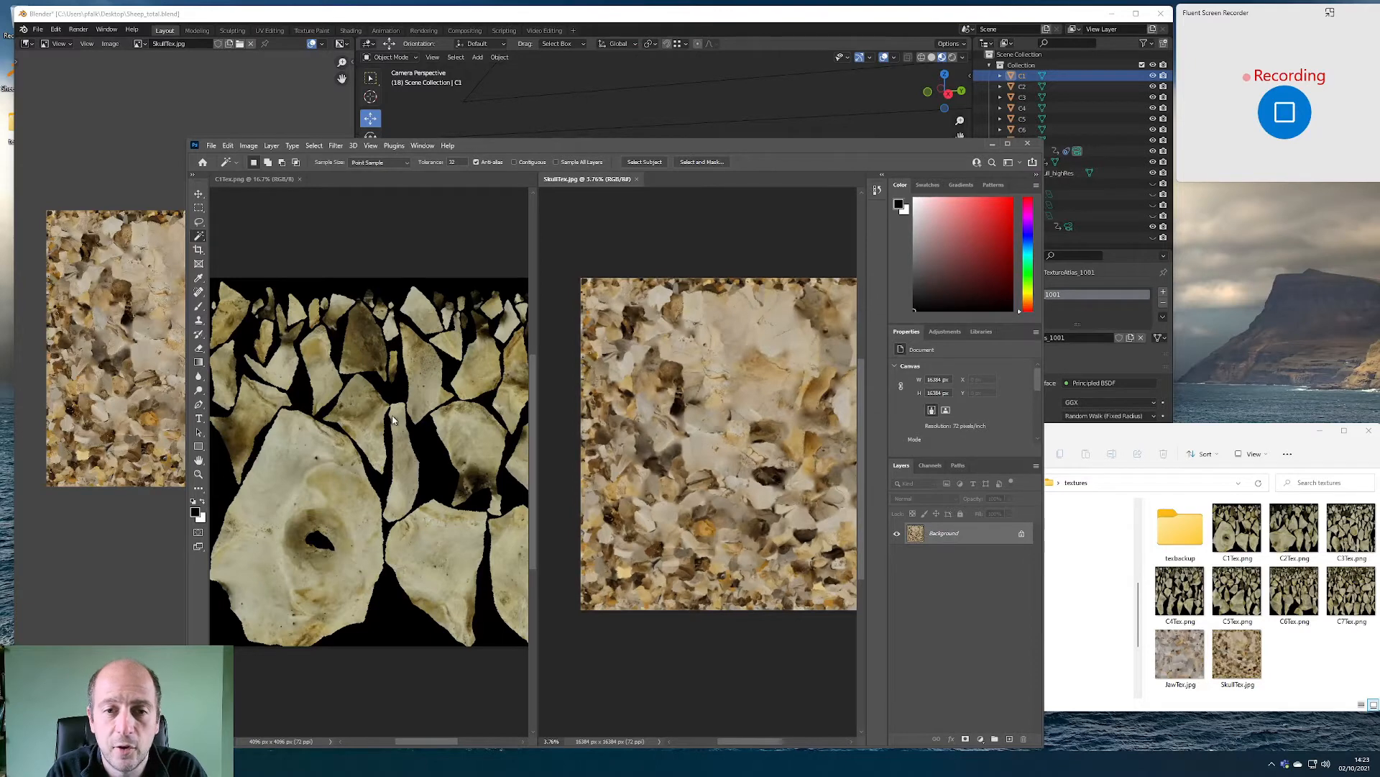
Select only the bone pieces in C1Tex.png by selecting the black background with the Magic Wand and inverting the selection
click(302, 464)
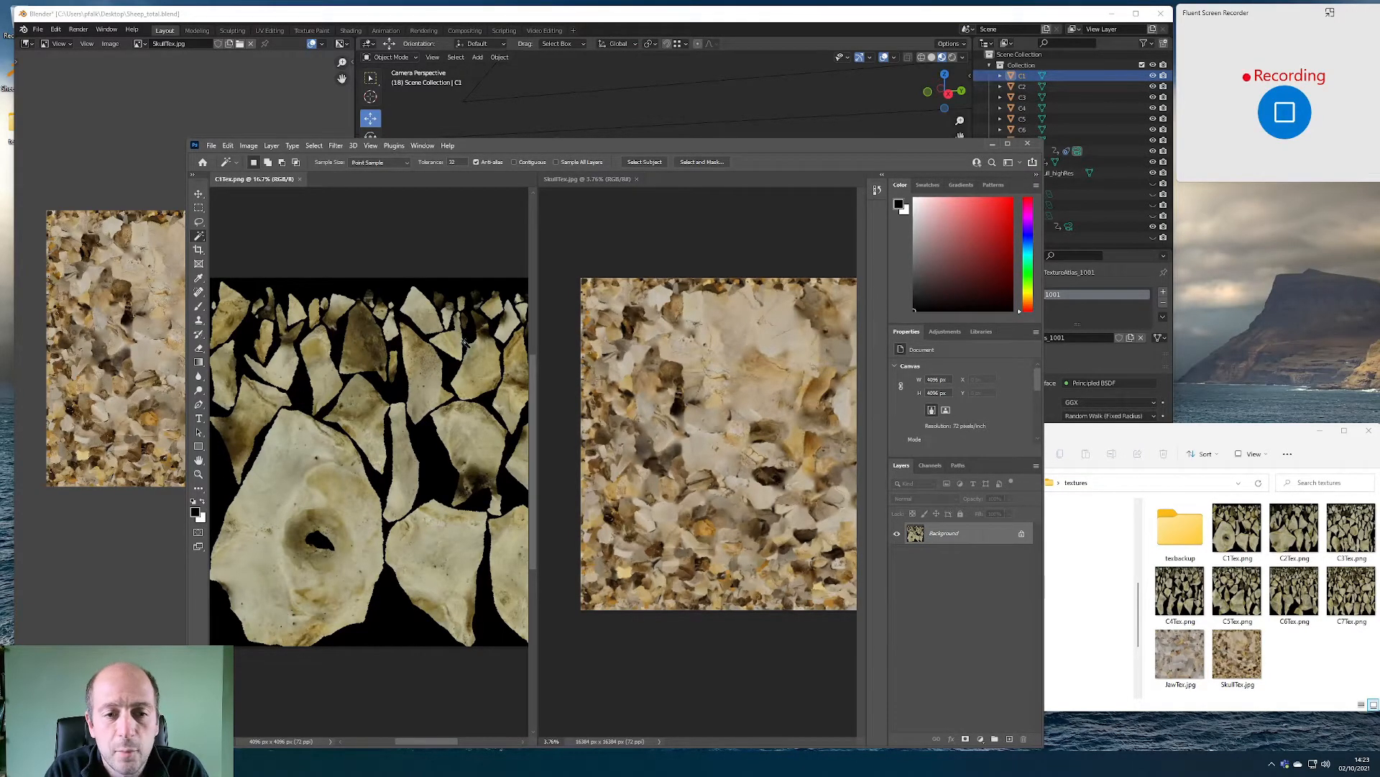
click(251, 291)
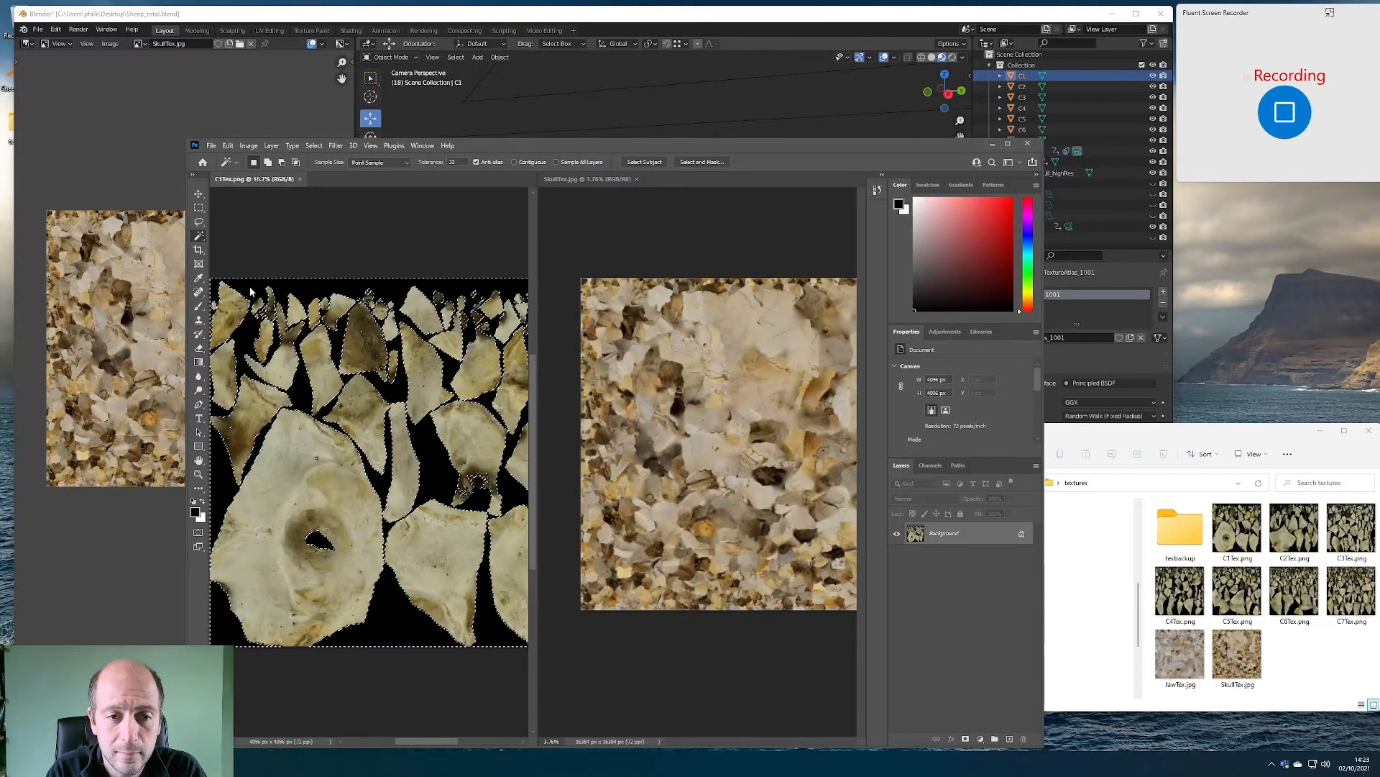
key(ctrl+shift+i)
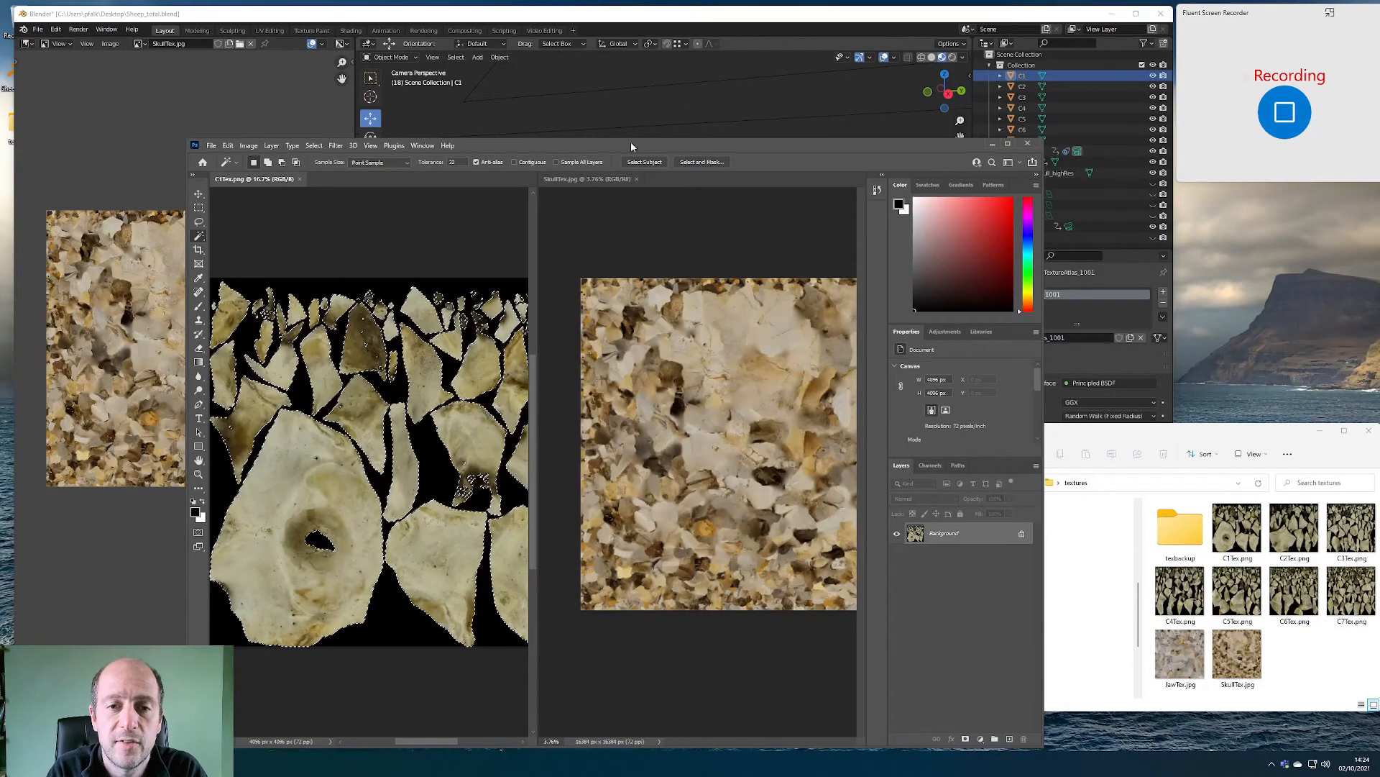
Enlarge the Photoshop window and apply Match Color to SkullTex.jpg, using the selection in C1Tex.png as the colour source
drag(631, 141, 486, 10)
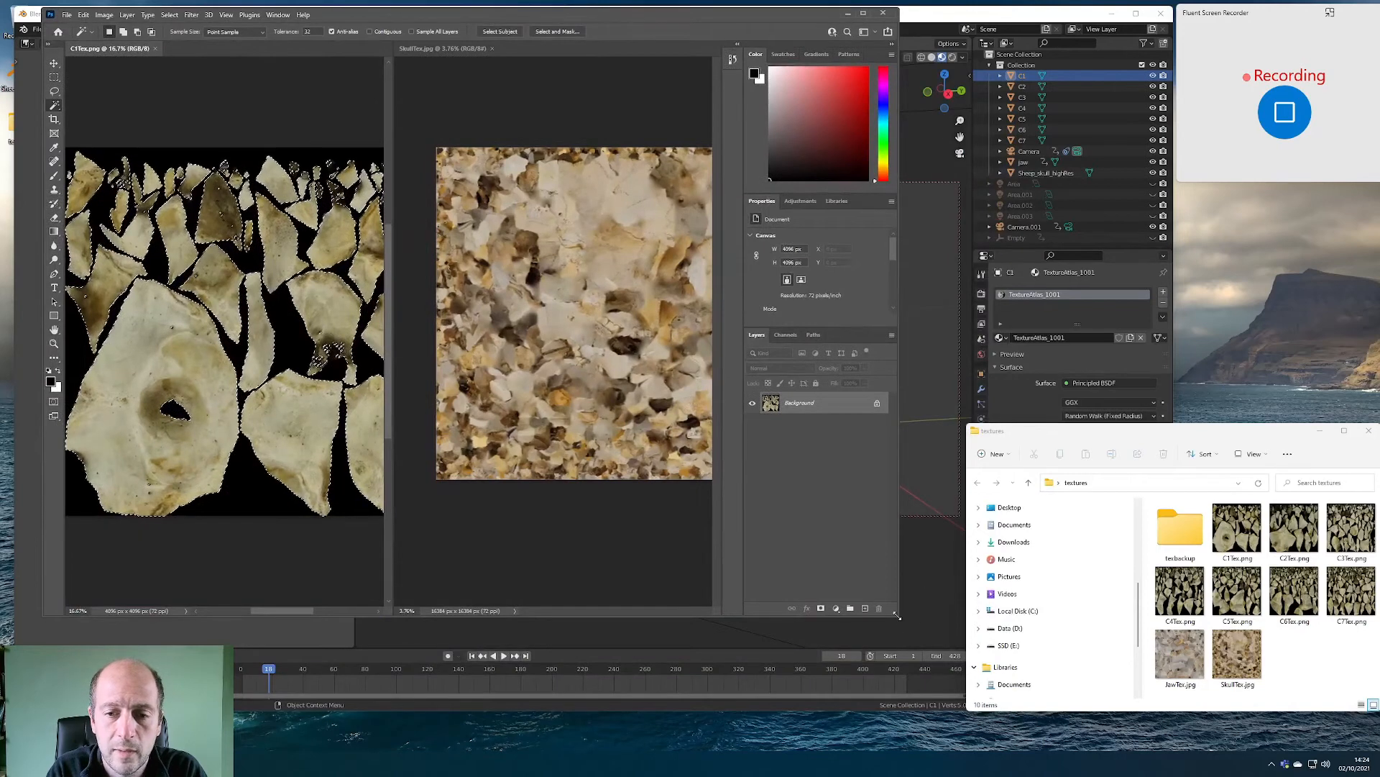
drag(896, 615, 1179, 719)
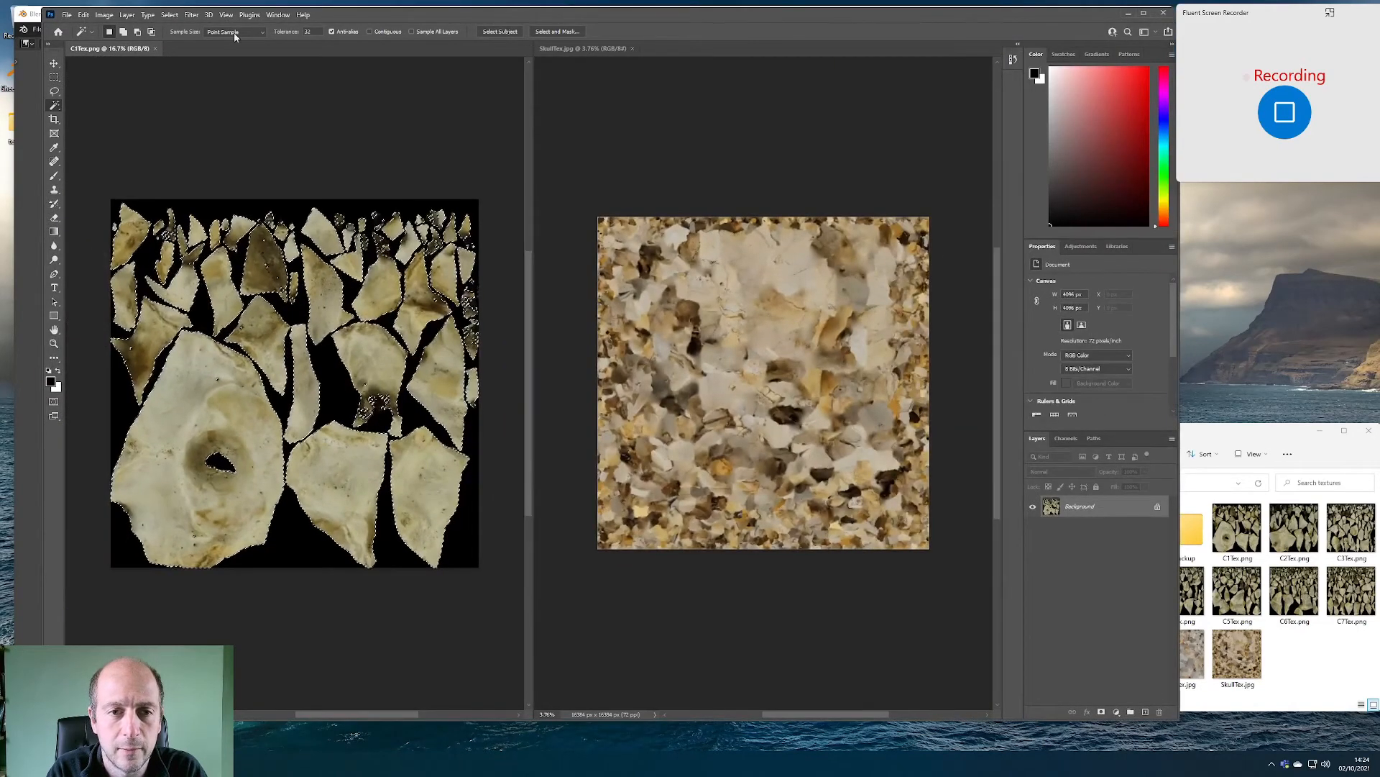
click(613, 66)
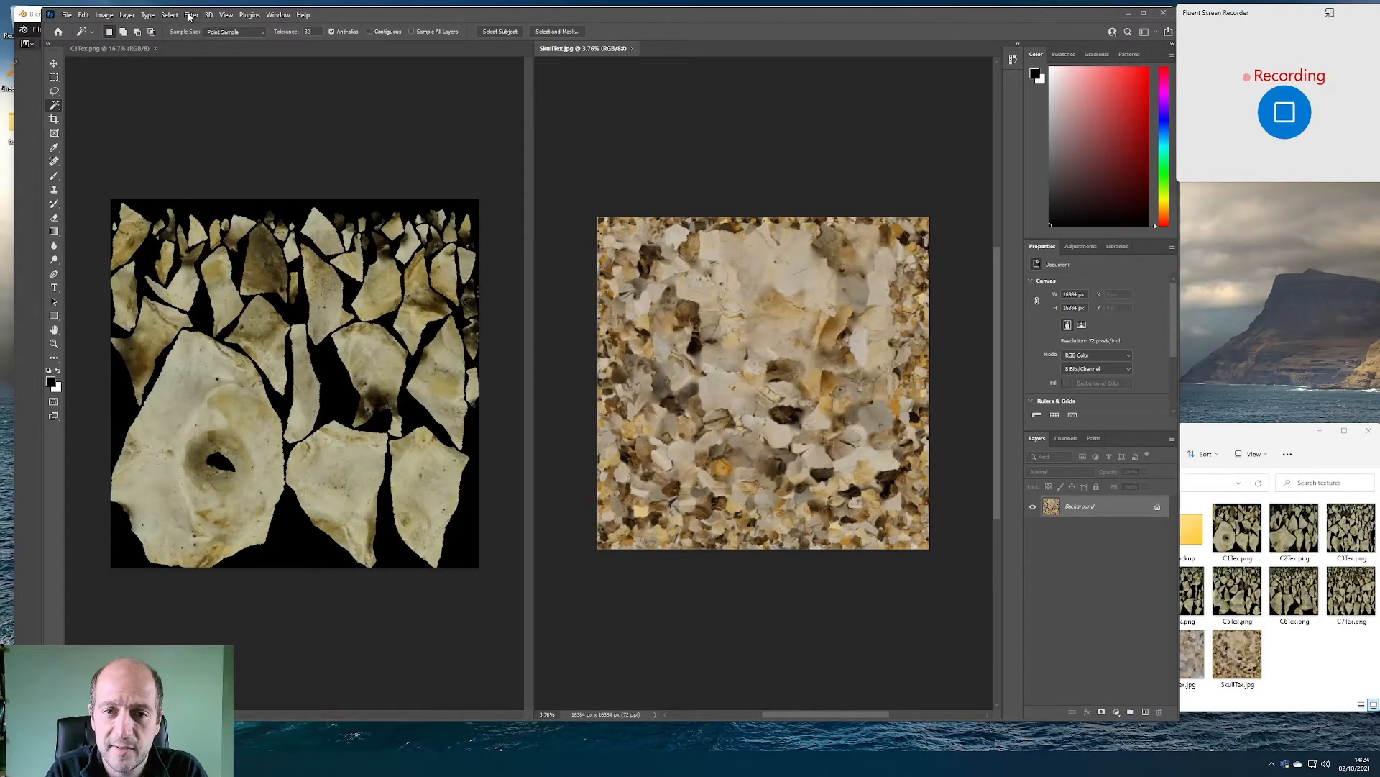
click(104, 14)
mouse_move(128, 46)
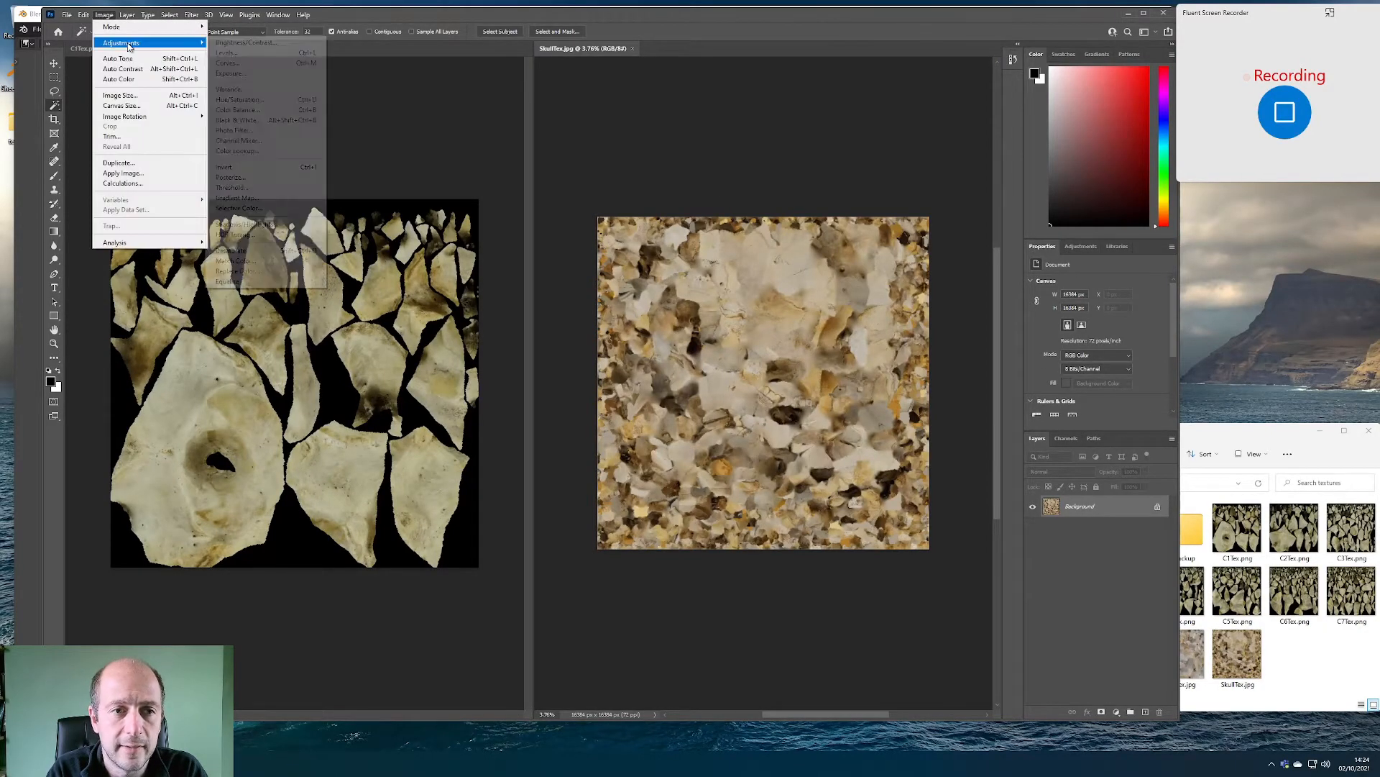
click(287, 263)
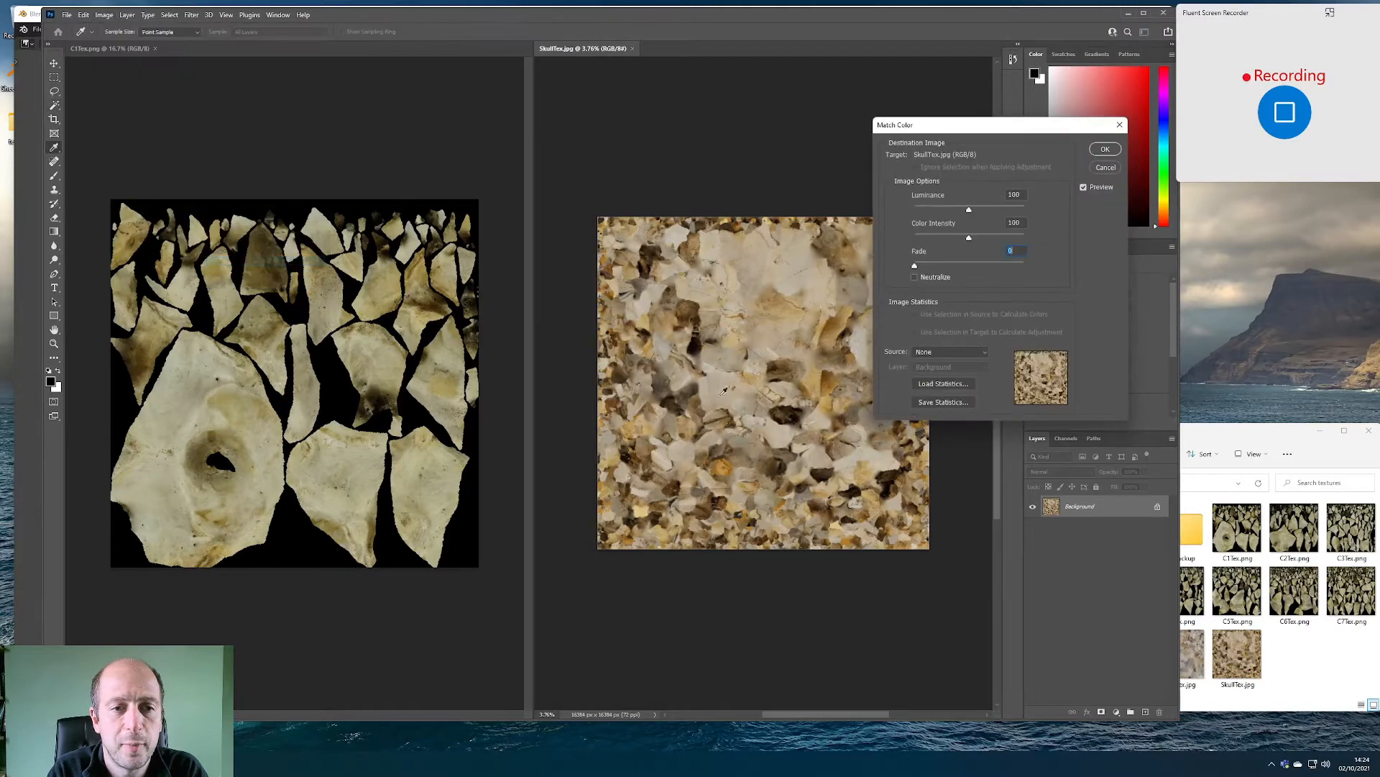
click(959, 350)
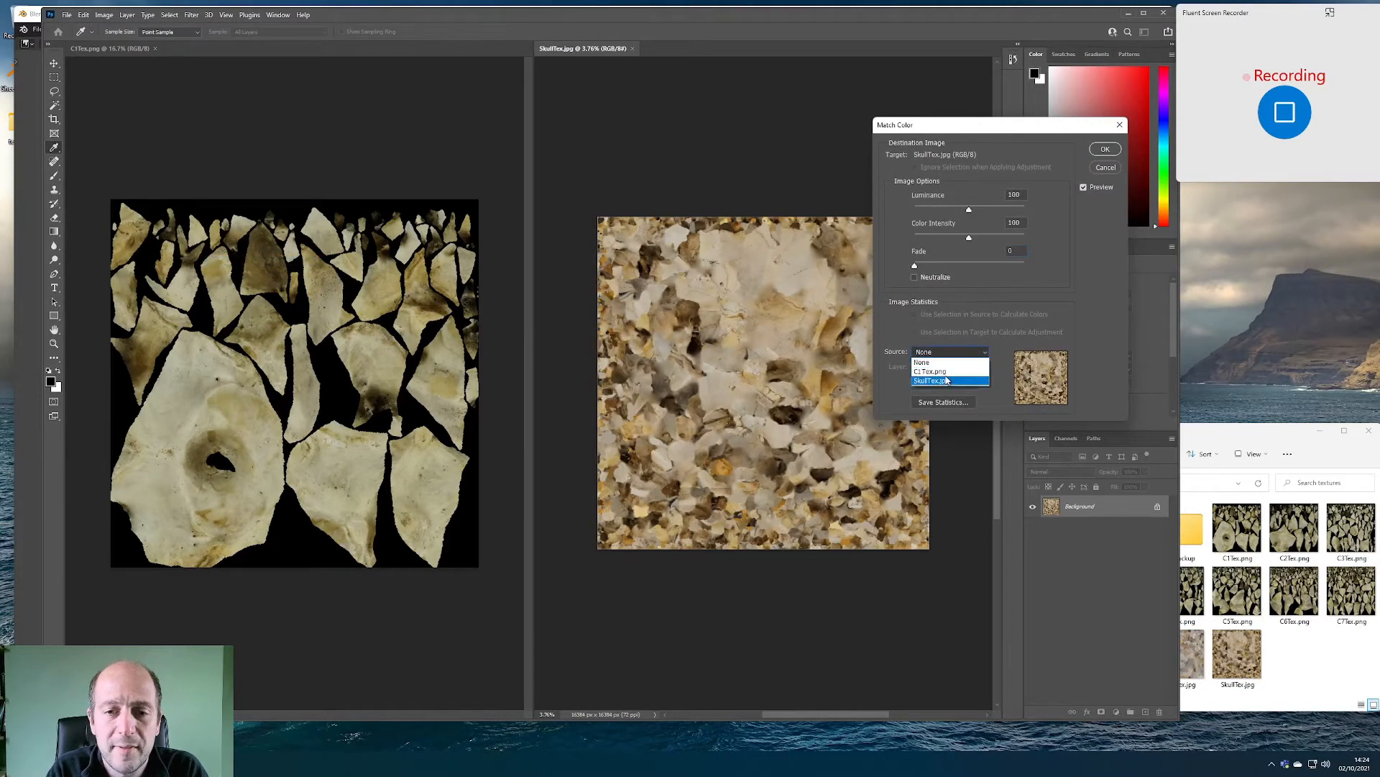
click(935, 370)
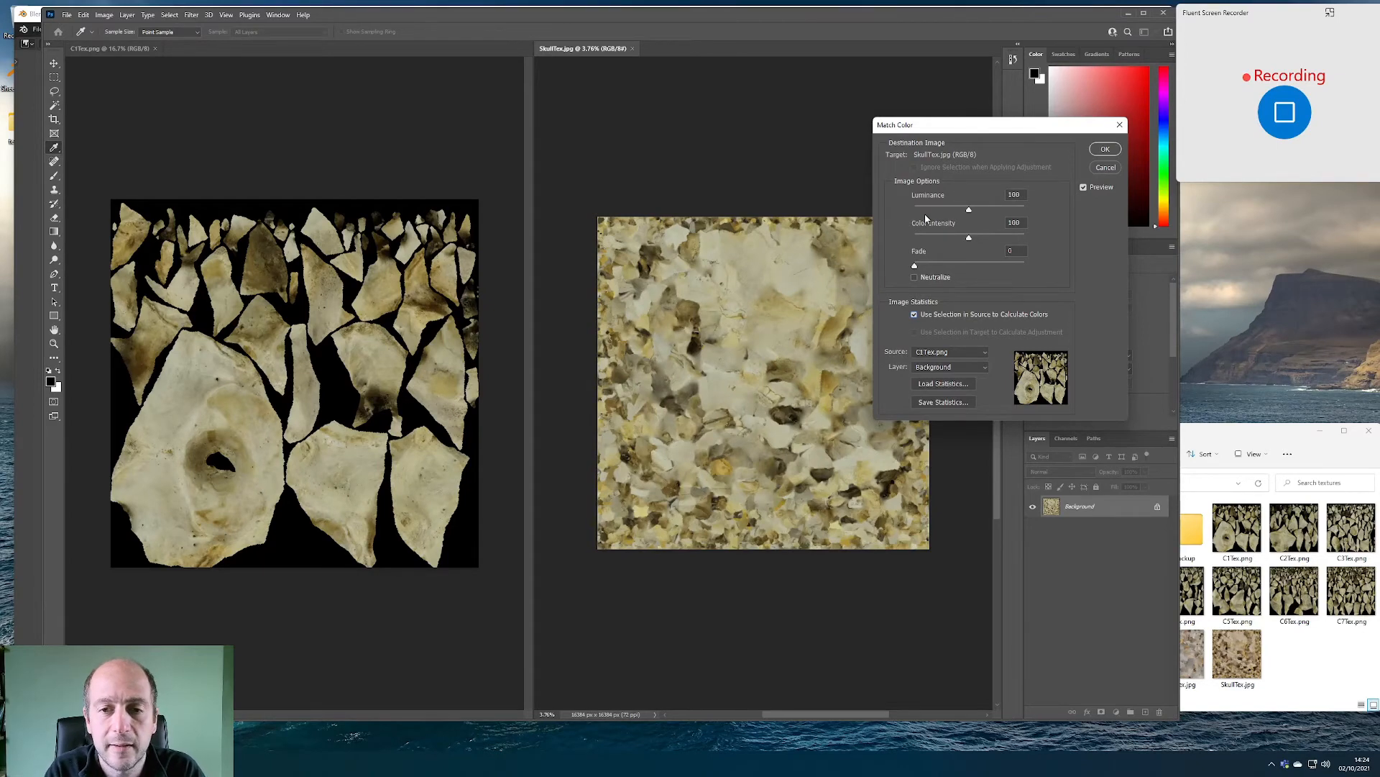
click(1106, 149)
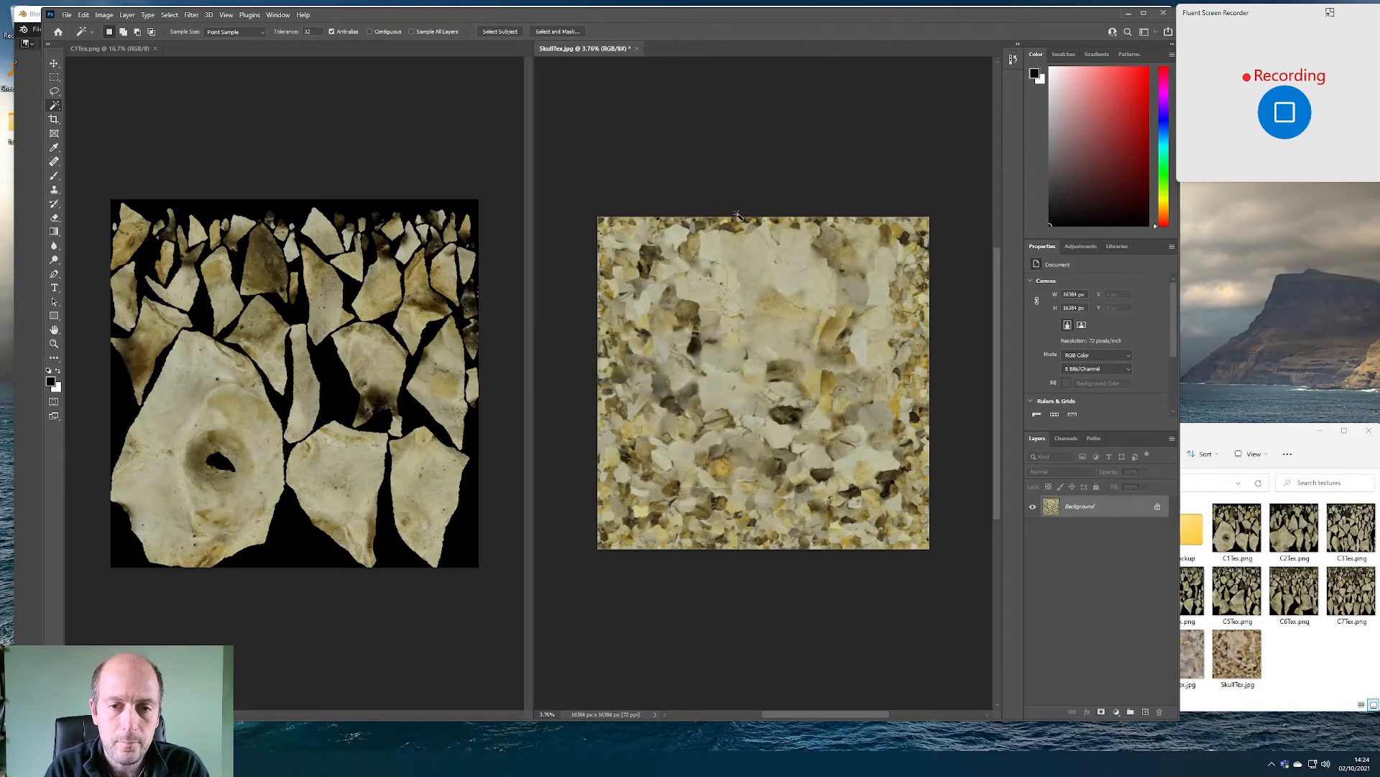
Save the recoloured skull texture in the textures folder as SkullTex_matched.jpg with Maximum JPEG quality
click(66, 14)
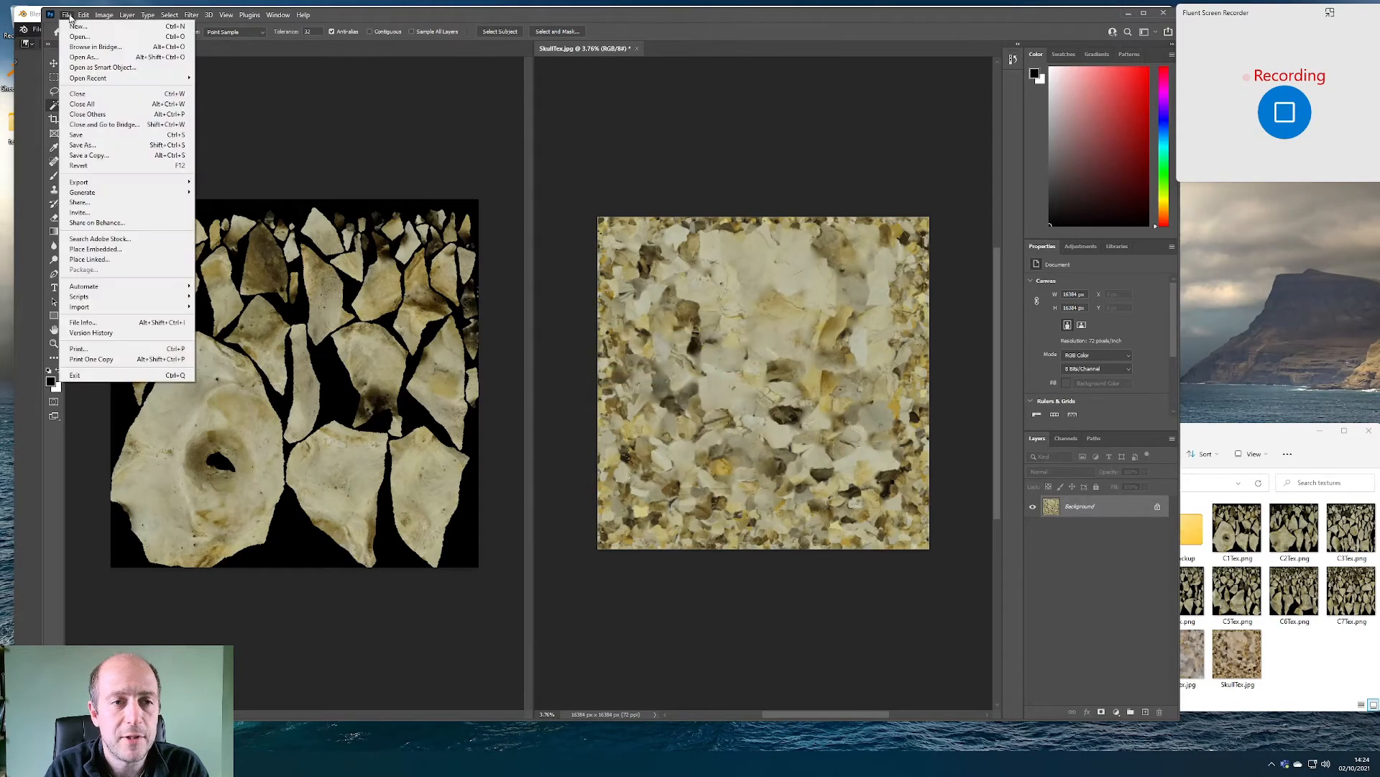
click(90, 150)
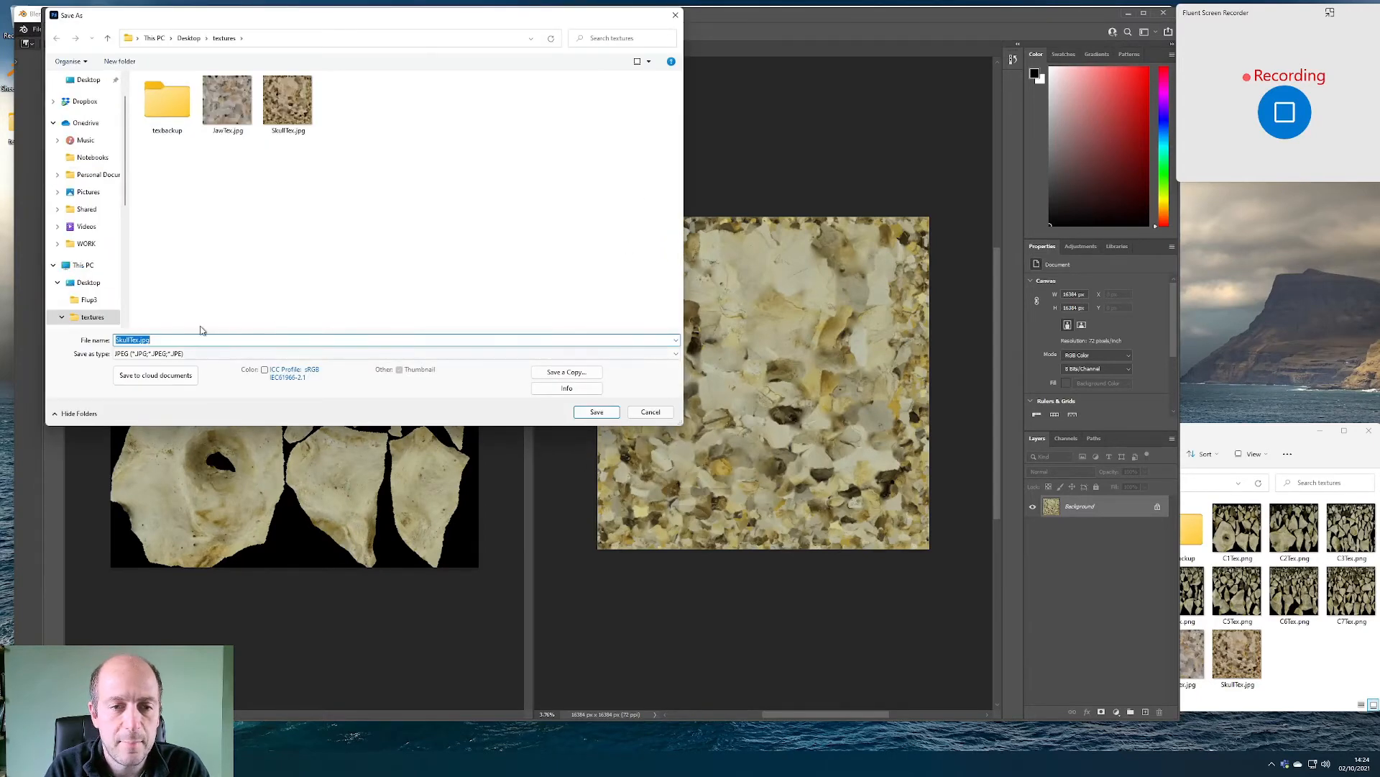
click(137, 340)
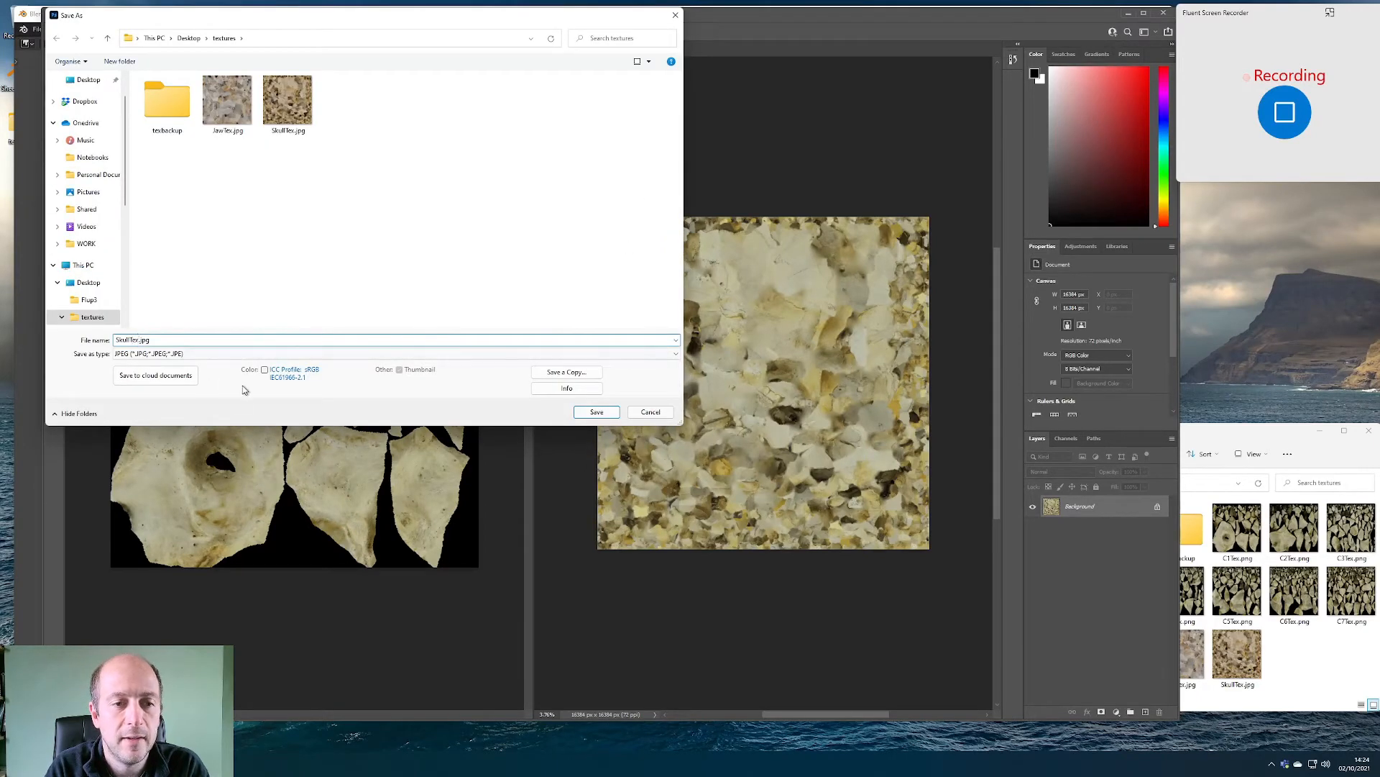
text(_)
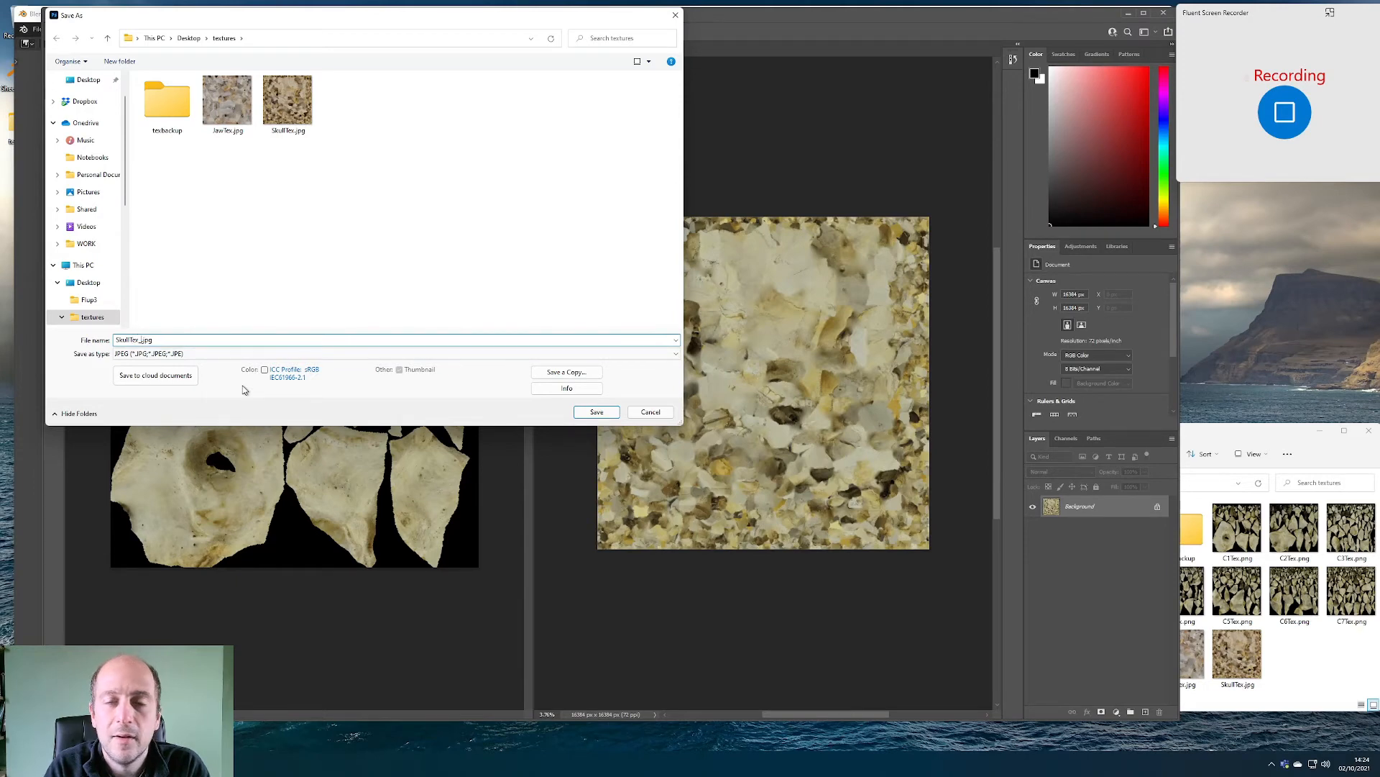
text(matched)
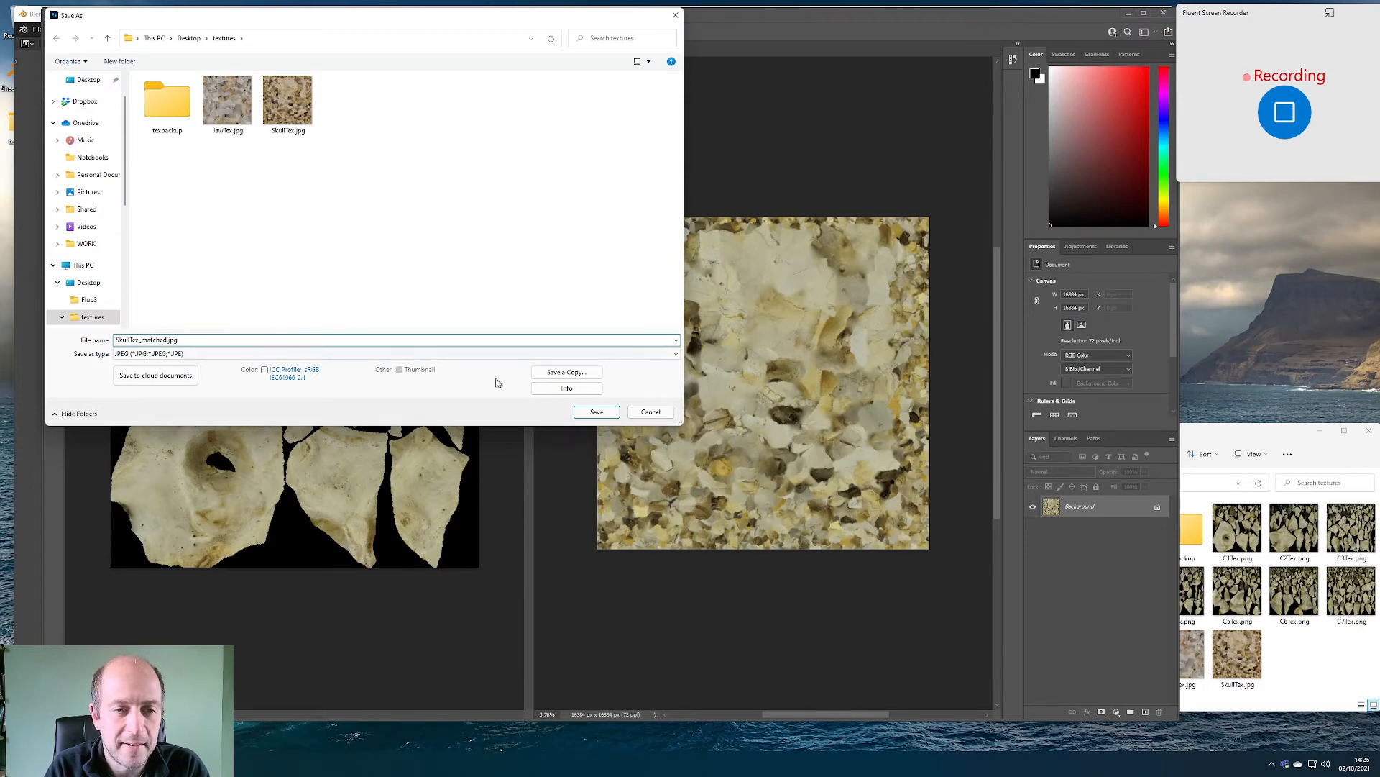
click(597, 412)
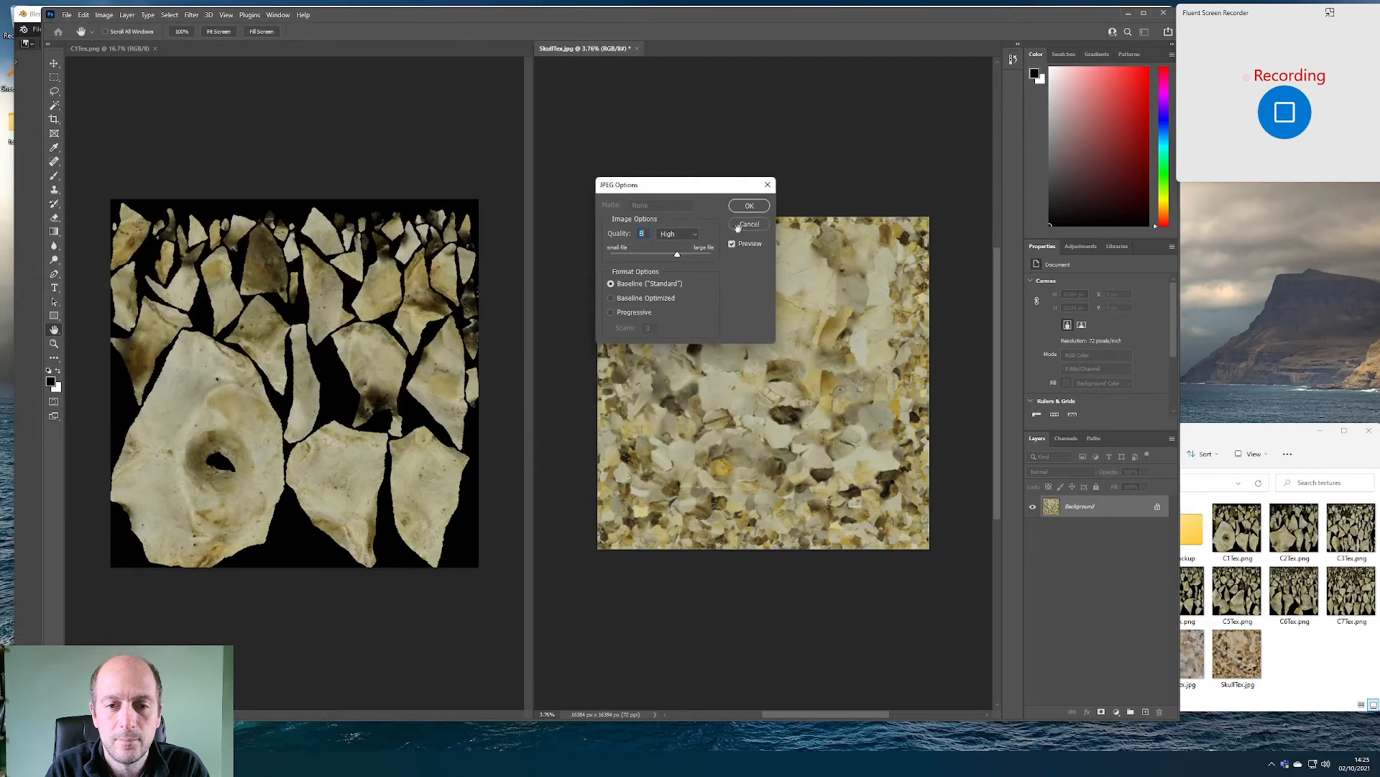
drag(677, 255, 703, 258)
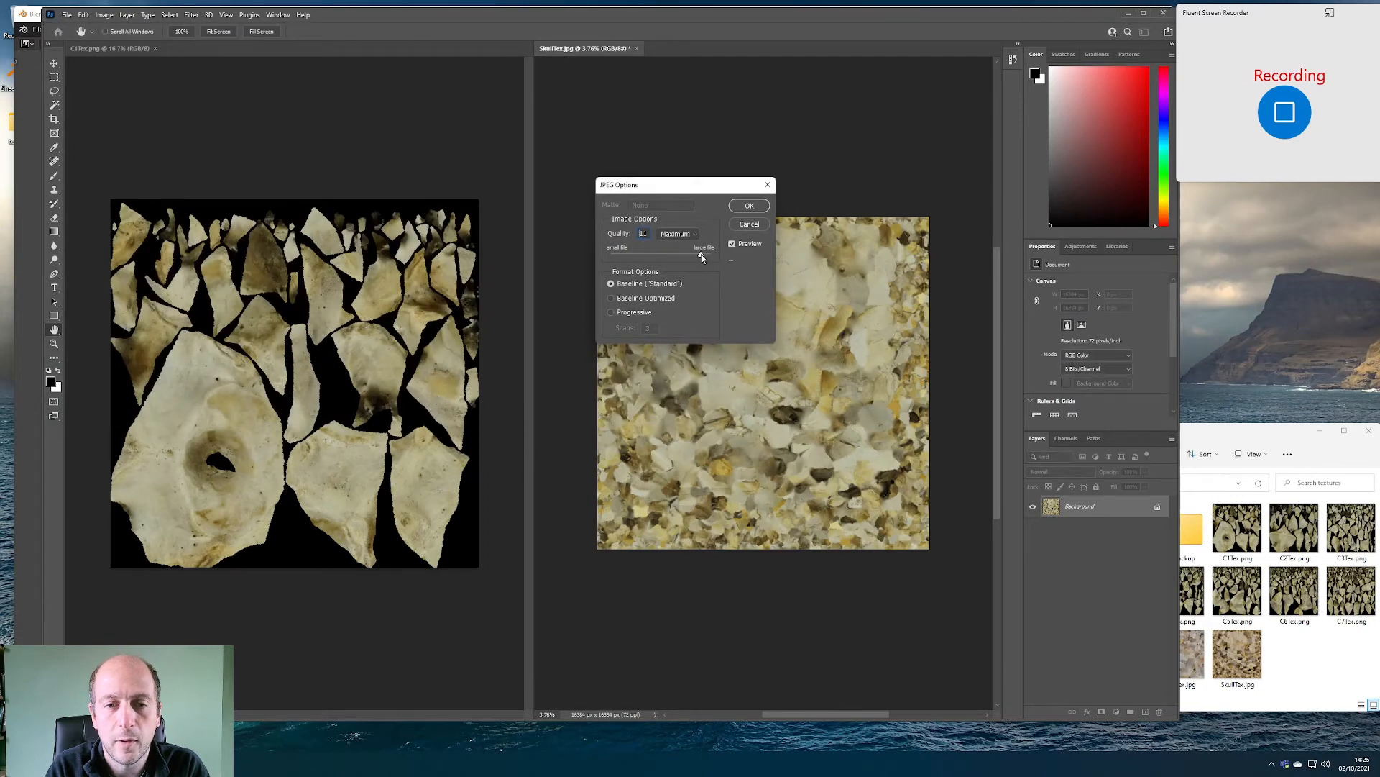
click(748, 206)
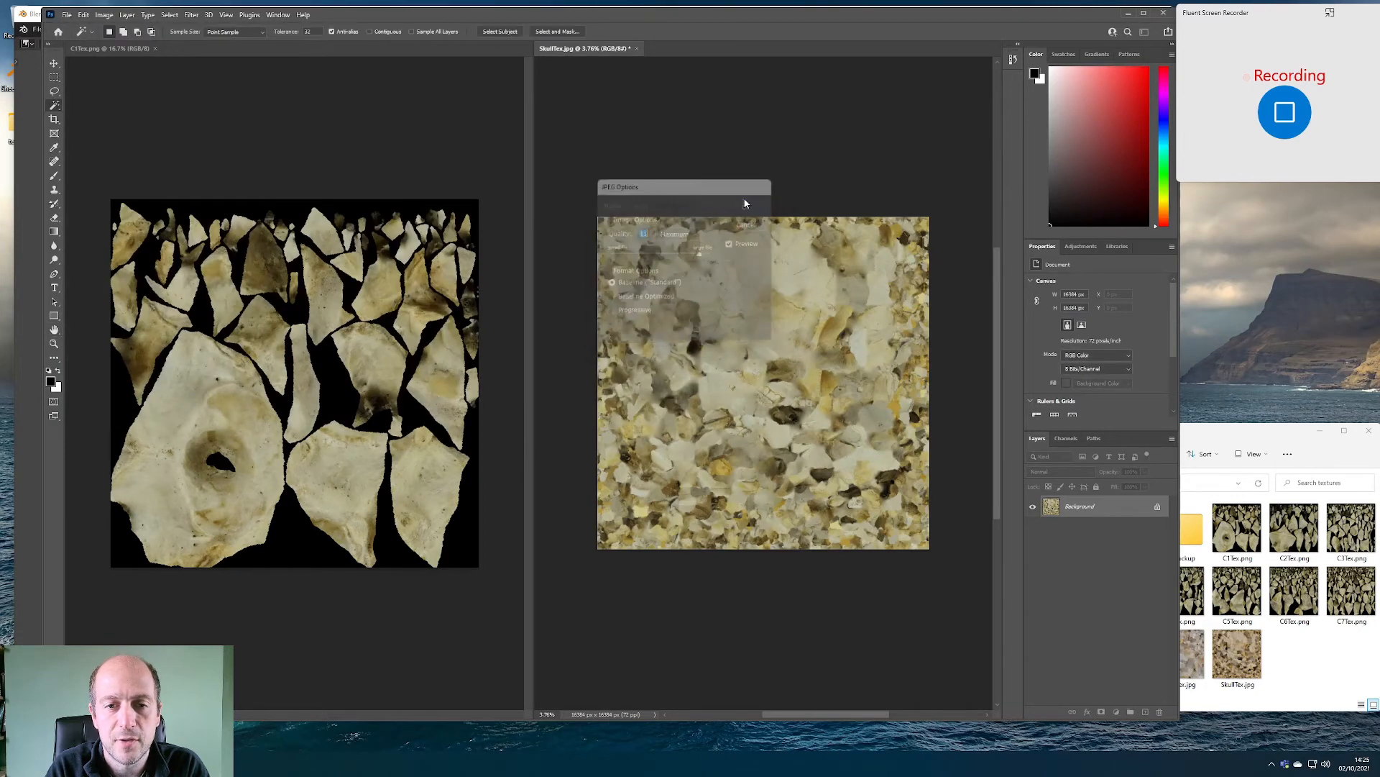
Bring the textures folder window into view and select the saved SkullTex_matched.jpg file
click(1249, 438)
drag(1249, 439, 1147, 389)
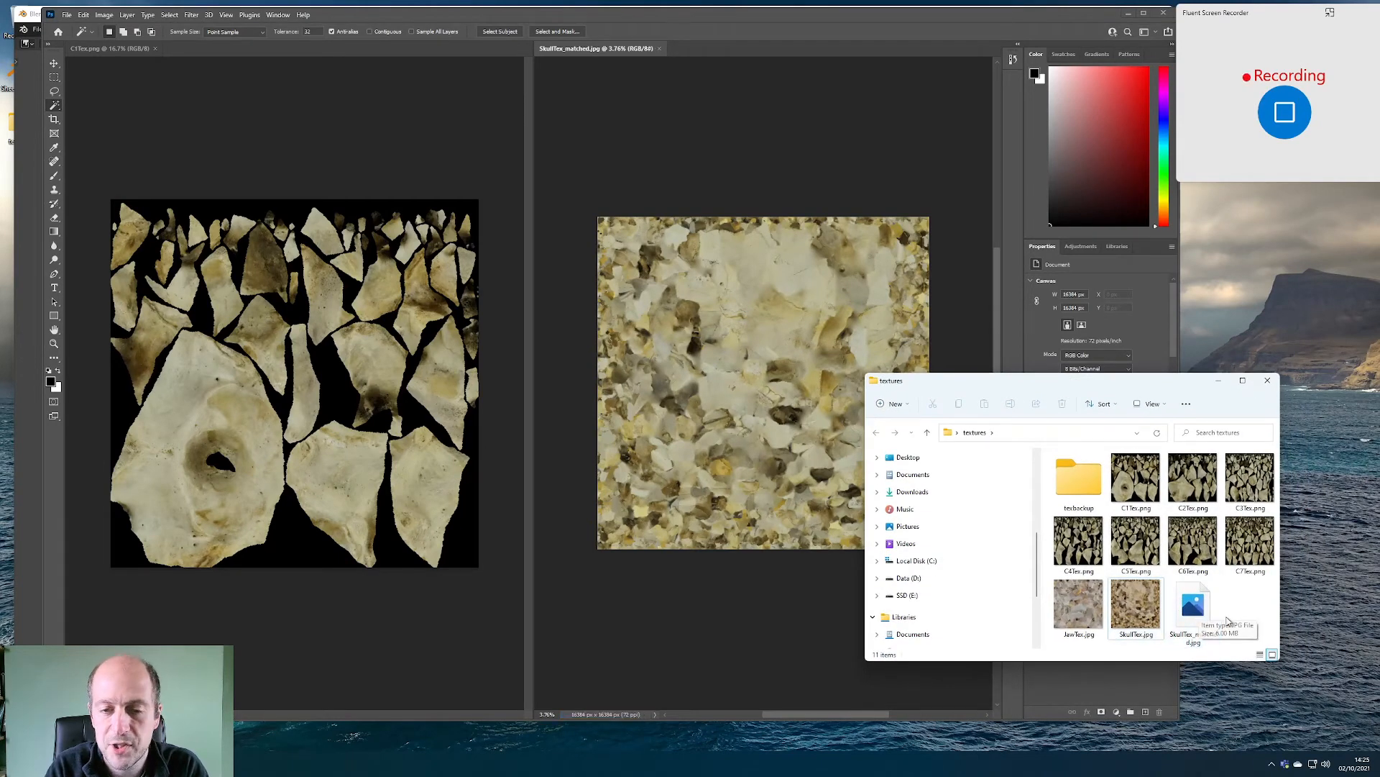
click(1193, 606)
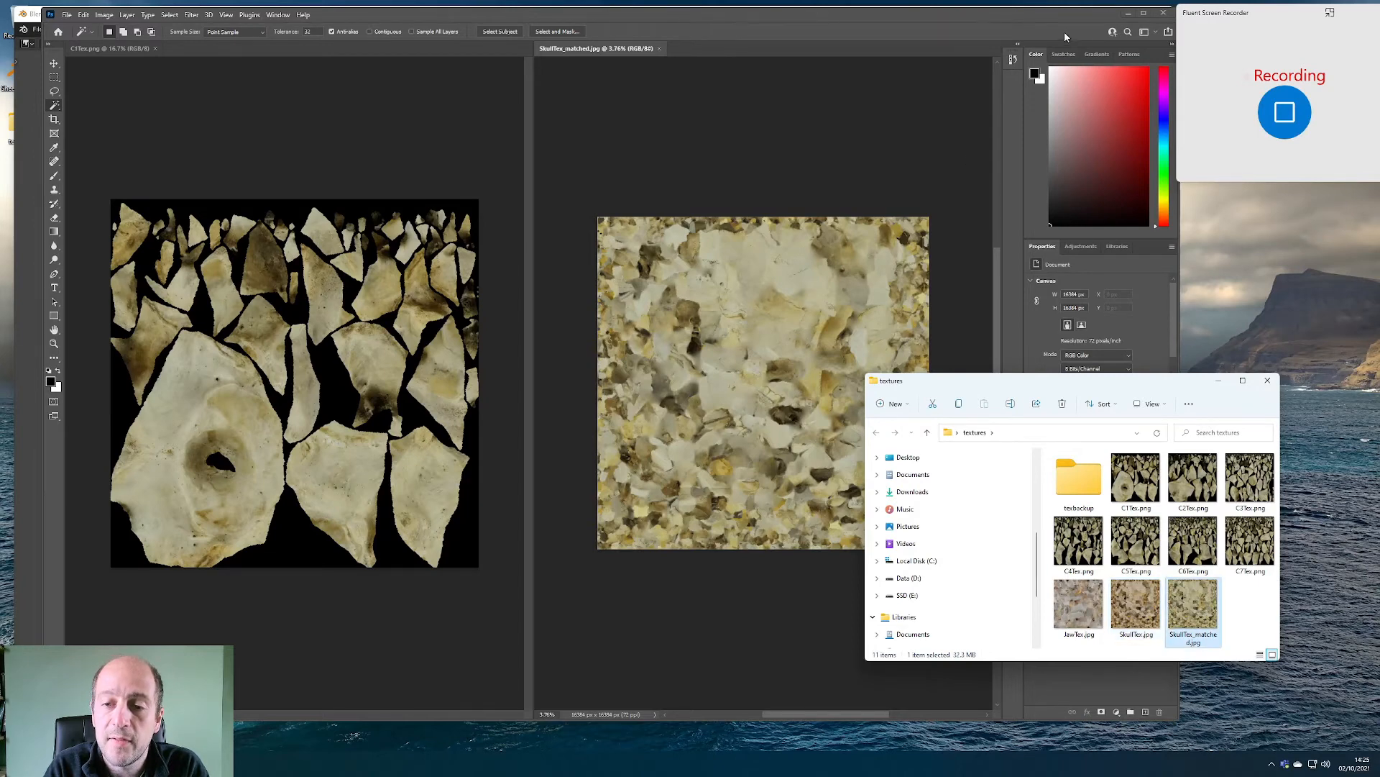
Switch to Blender and load SkullTex_matched.jpg as the base colour image of the Sheep_skull_highRes material
click(1132, 13)
click(1131, 13)
click(727, 227)
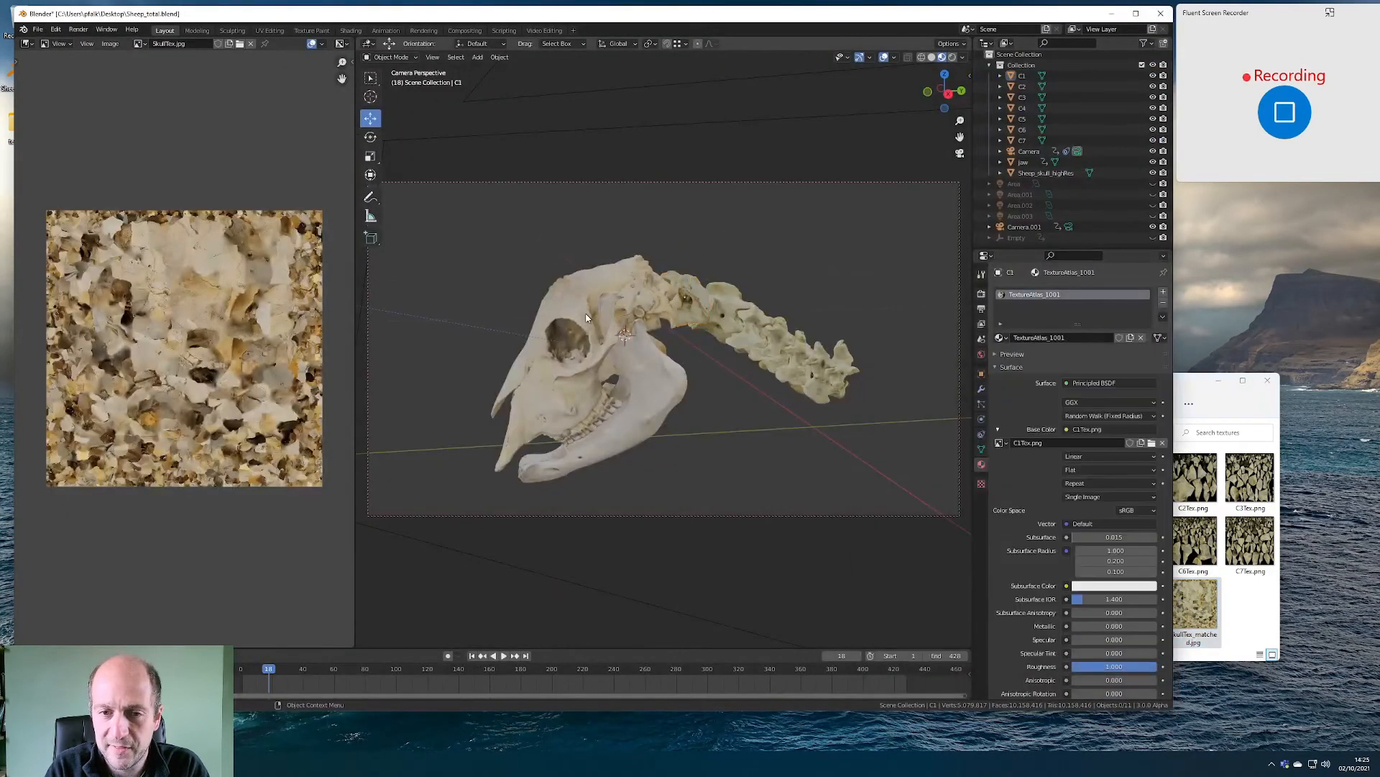
click(1046, 173)
click(1152, 442)
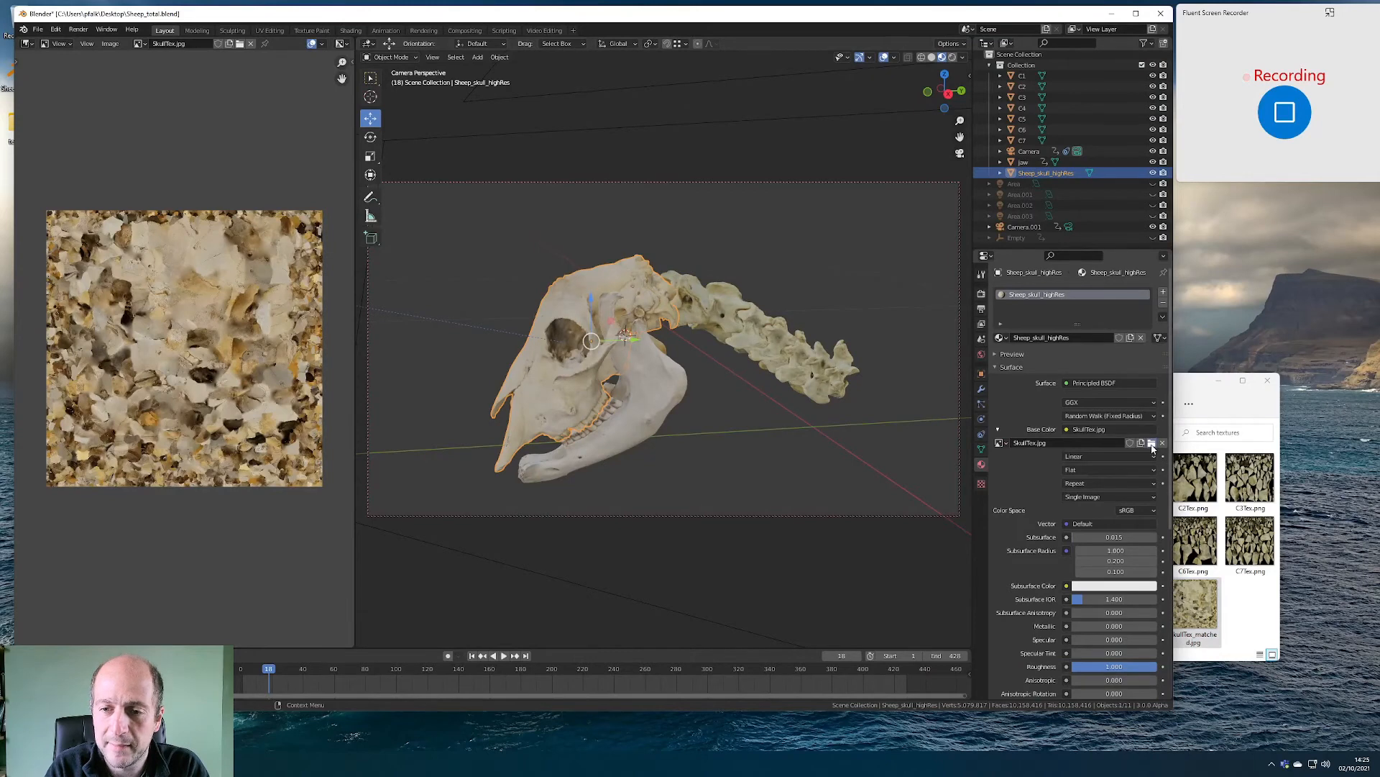
double_click(490, 355)
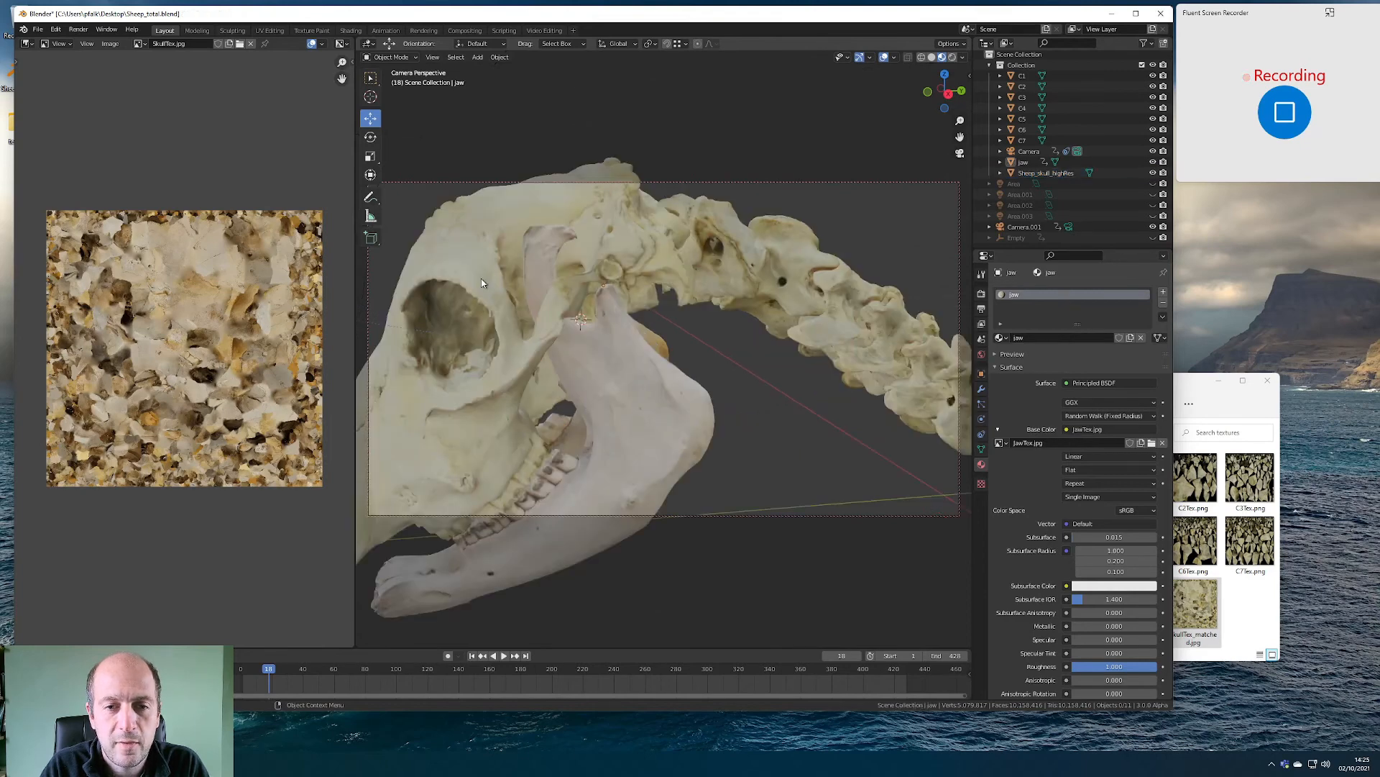
Compare the recoloured skull with the jaw and vertebrae, and open the list of images available for the jaw's base colour
scroll(622, 368, down, 4)
mouse_move(648, 419)
mouse_down()
mouse_move(679, 429)
mouse_move(685, 405)
mouse_move(647, 424)
mouse_up()
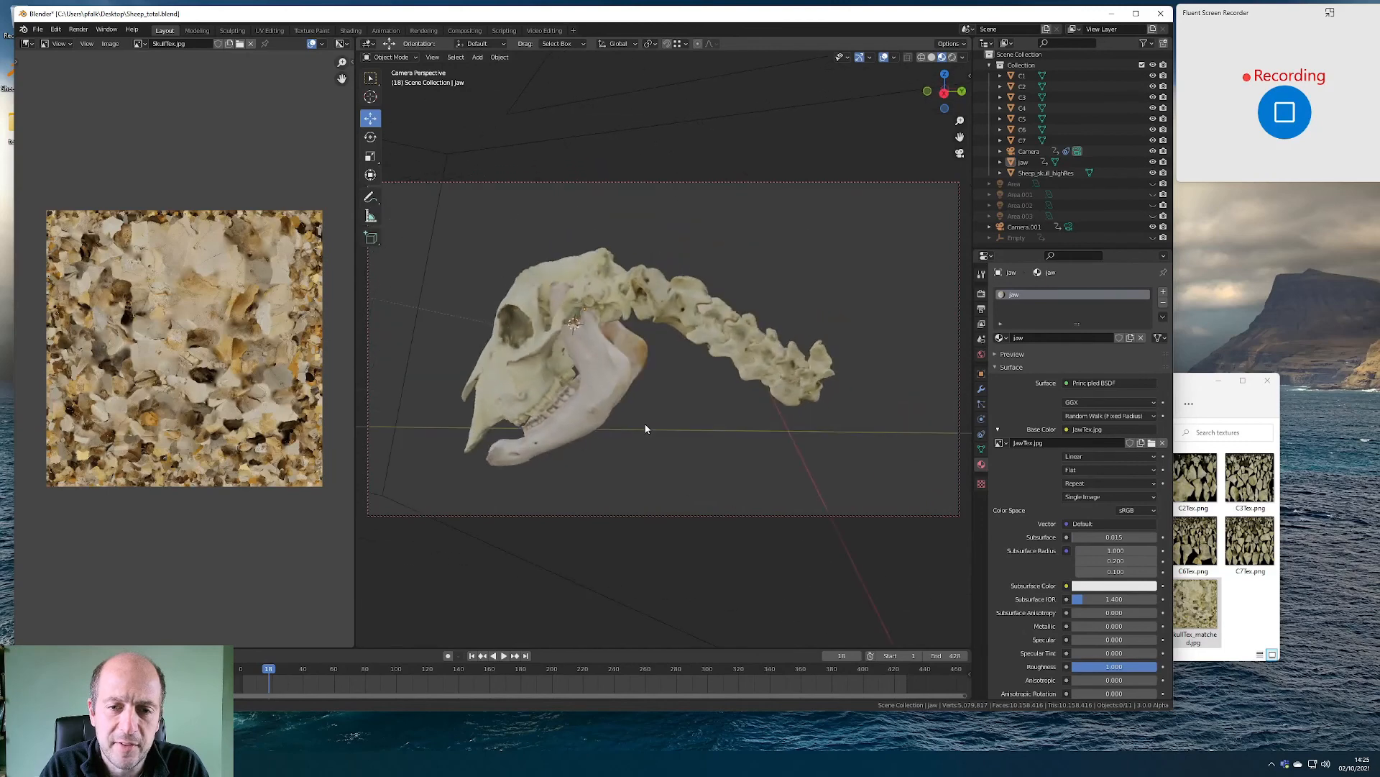
scroll(573, 313, up, 3)
drag(572, 313, 724, 385)
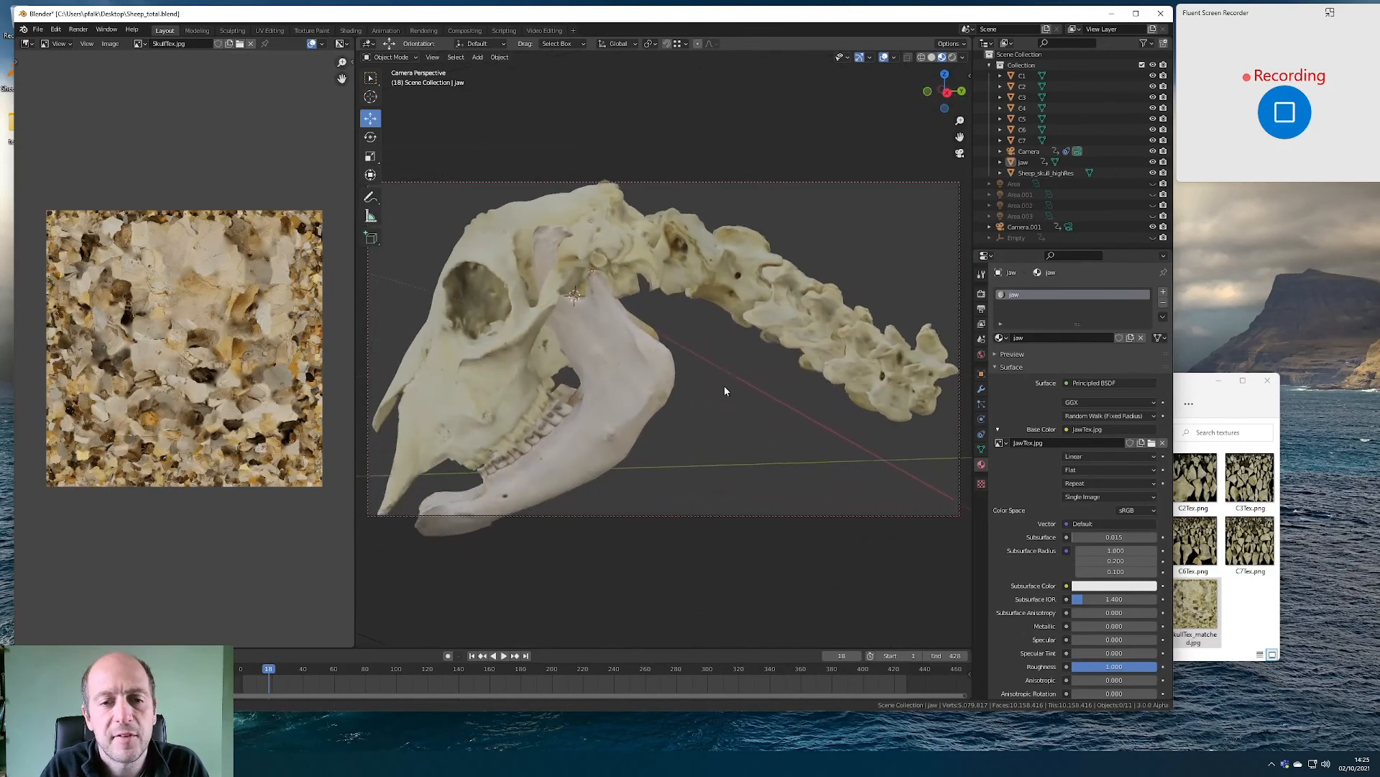
click(1001, 443)
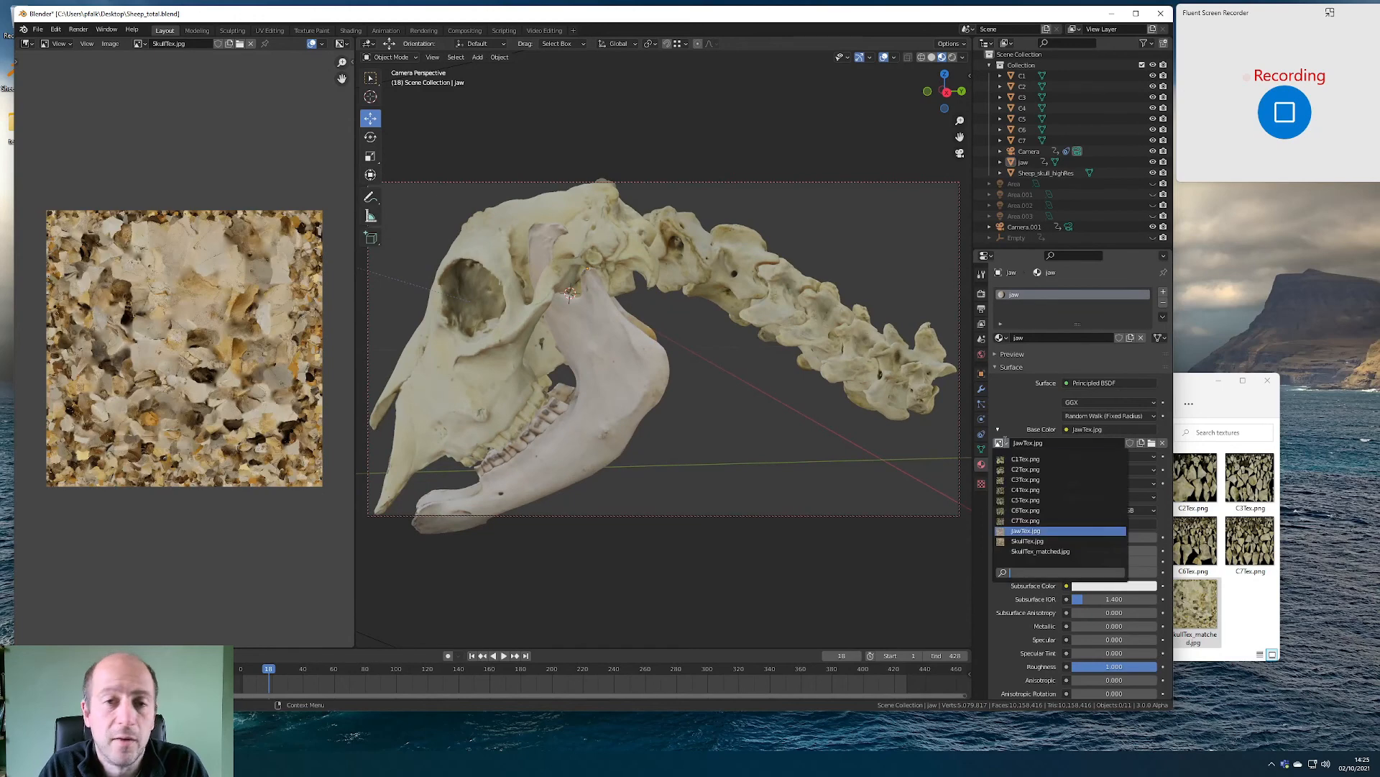
Set the skull material's base colour image back to the original SkullTex.jpg and reopen its list of available images
click(504, 247)
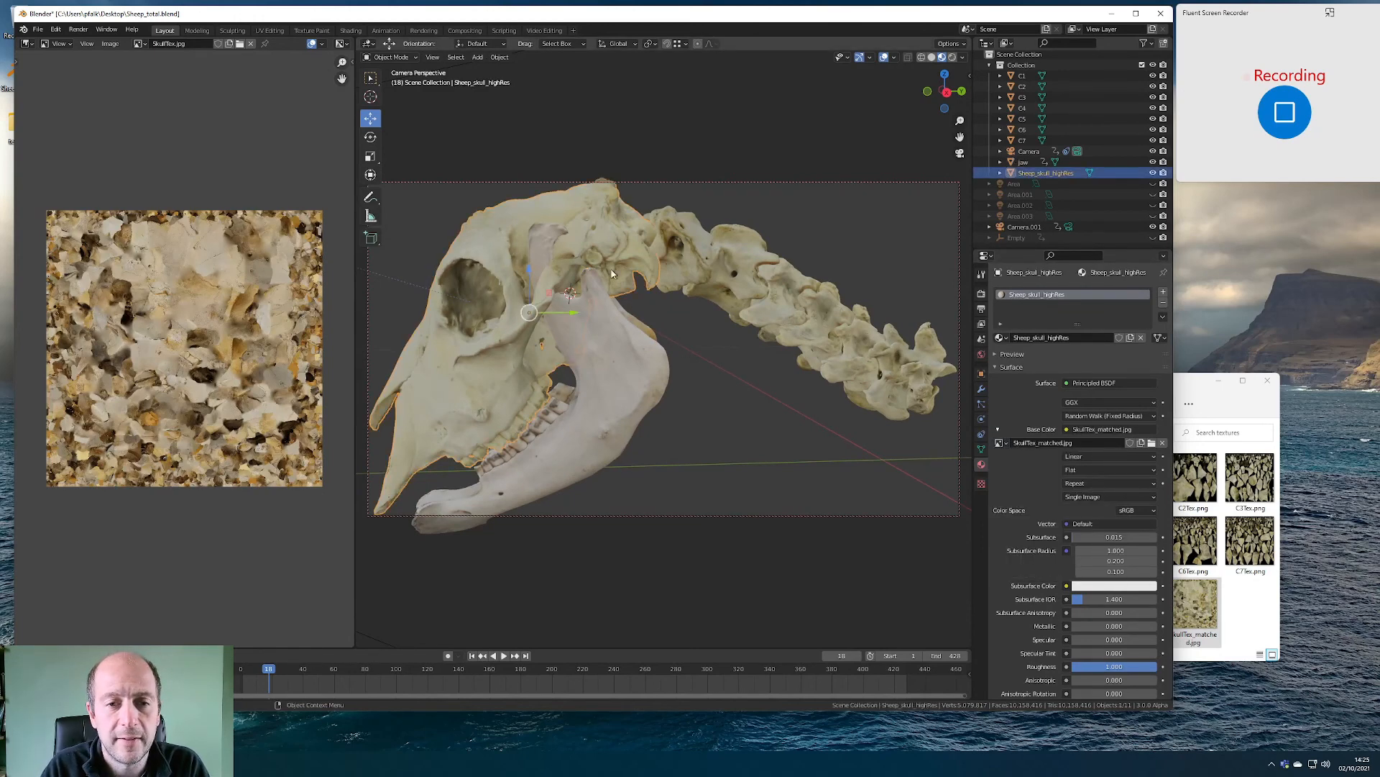
click(1000, 443)
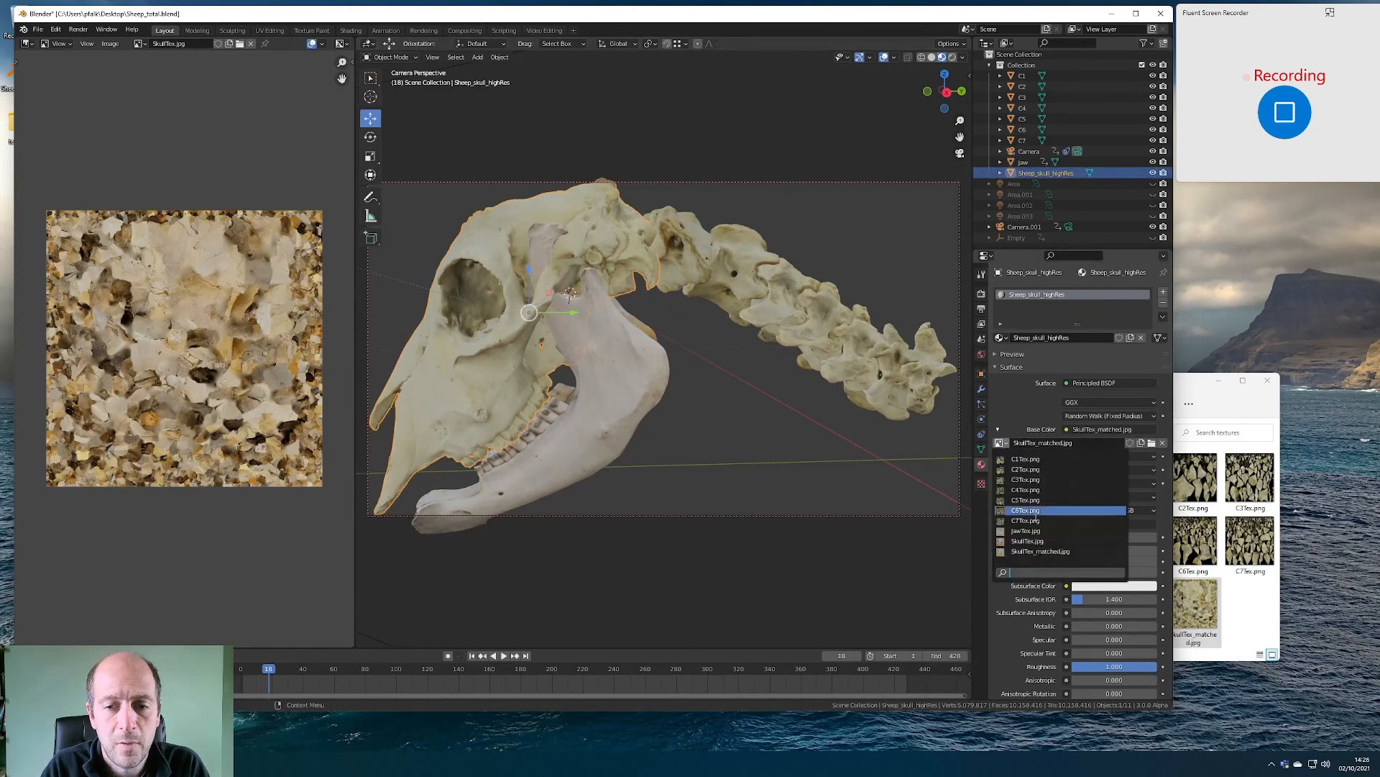
click(1027, 540)
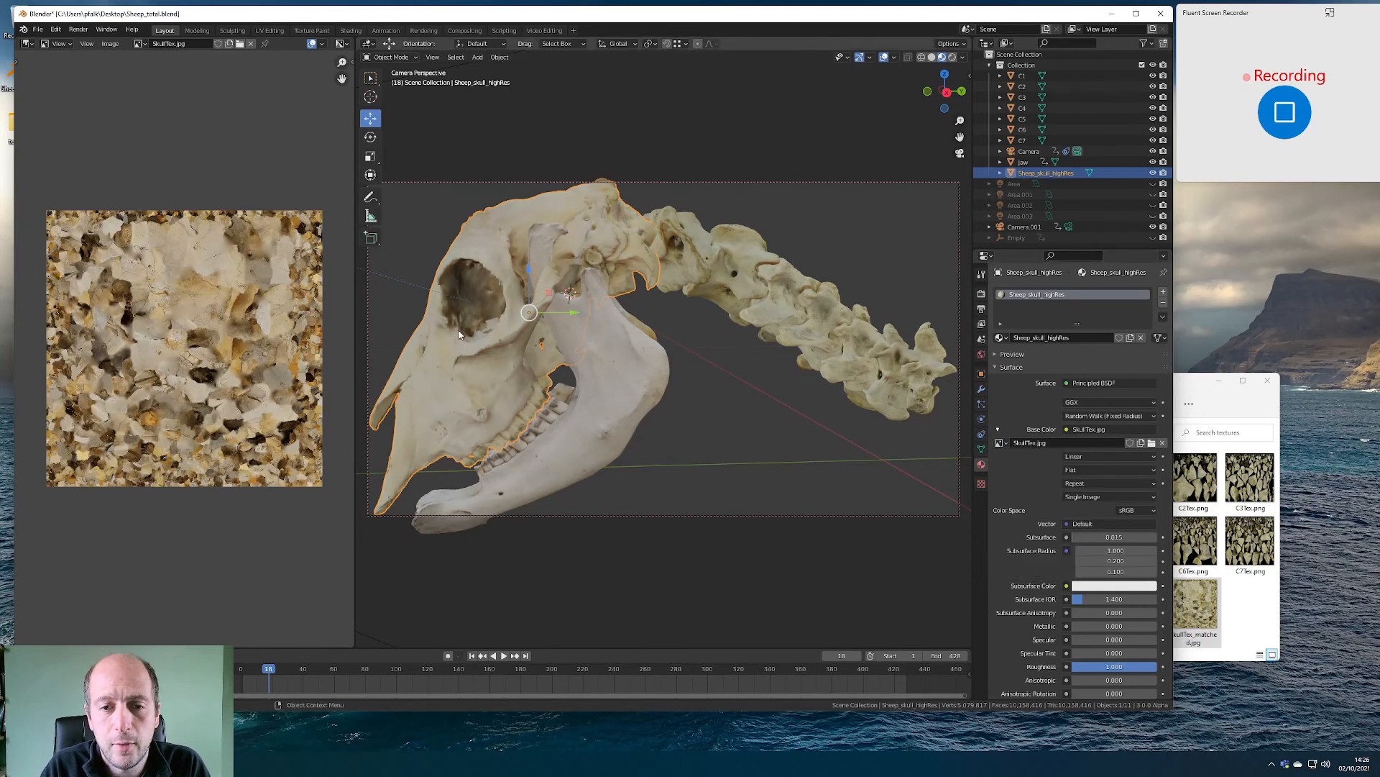
click(1000, 443)
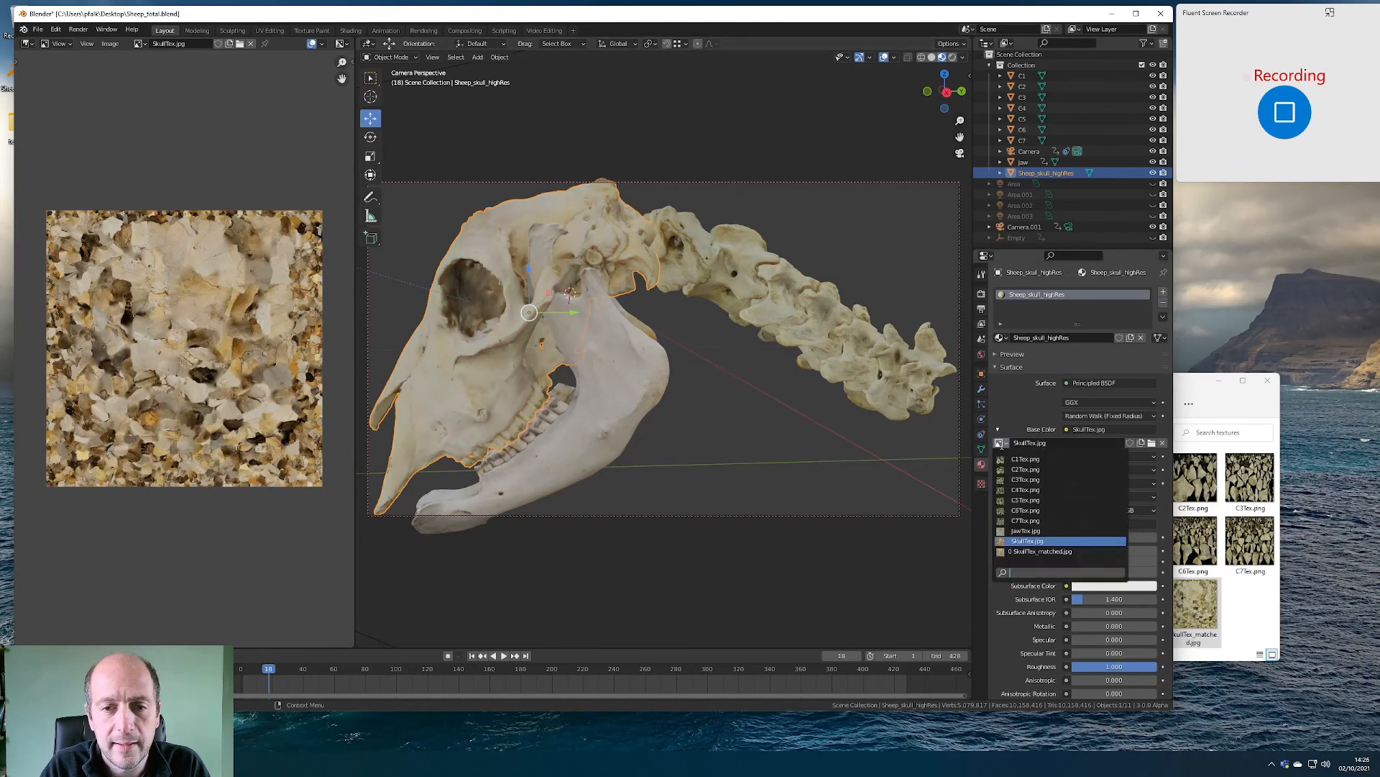